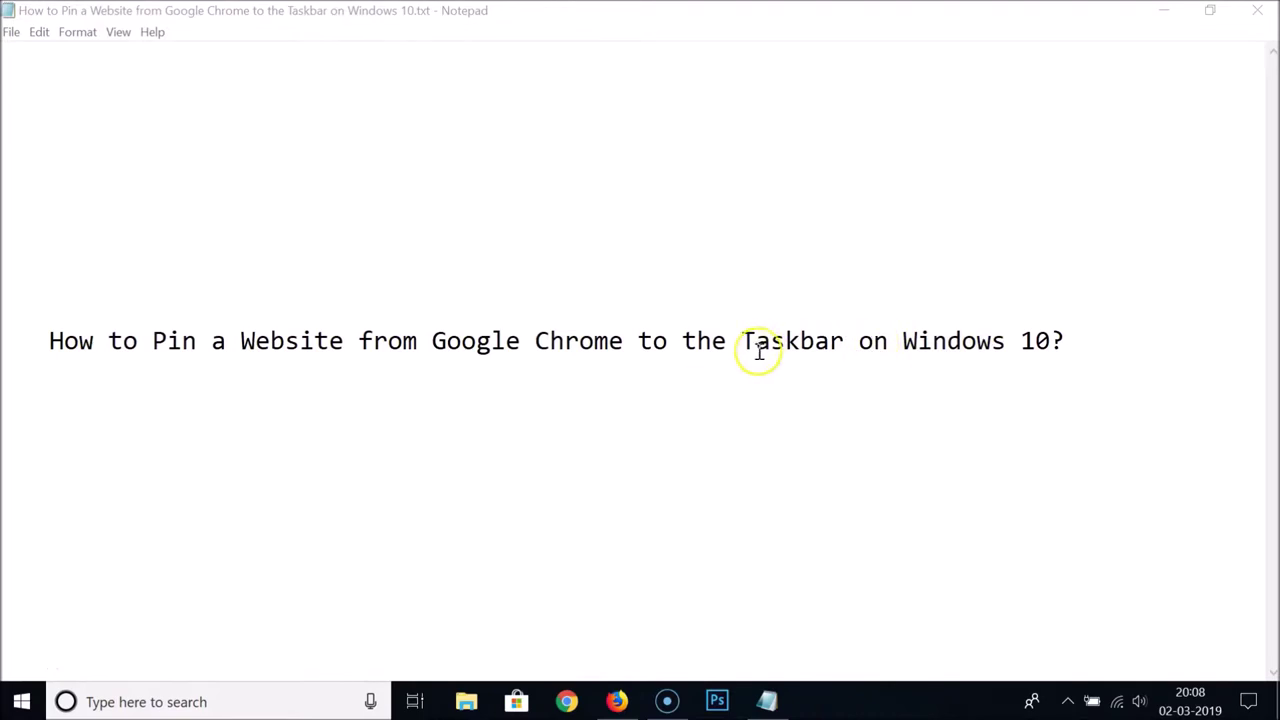
# Launch Google Chrome from the taskbar on a new tab.
pyautogui.click(563, 702)
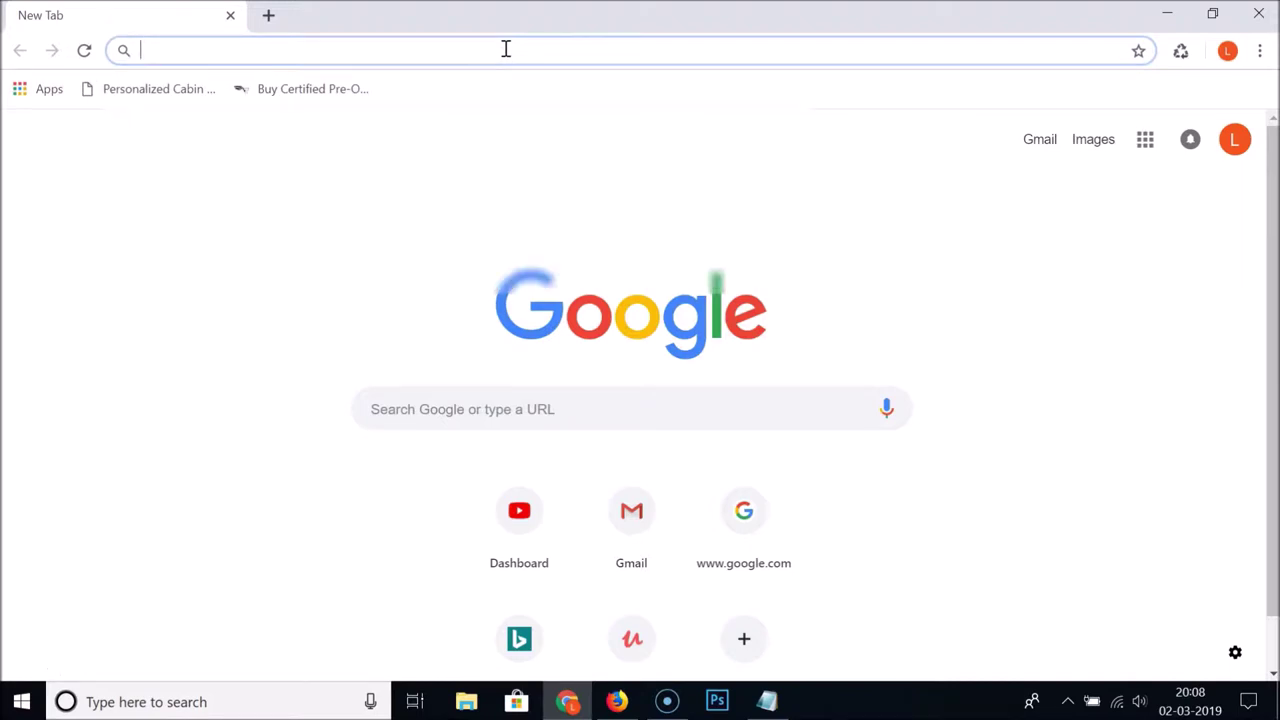
# Search 'wikipedia android' and open the Android (operating system) Wikipedia article.
pyautogui.write('wikipedia android')
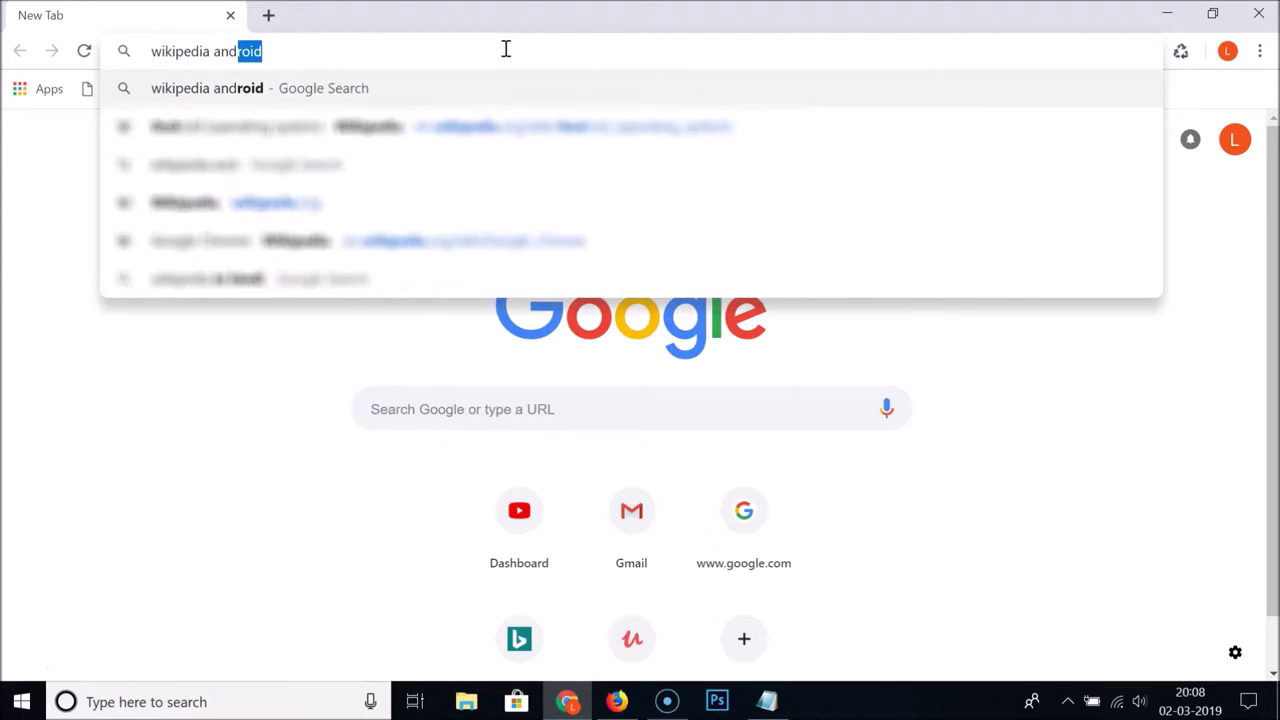
pyautogui.press('Return')
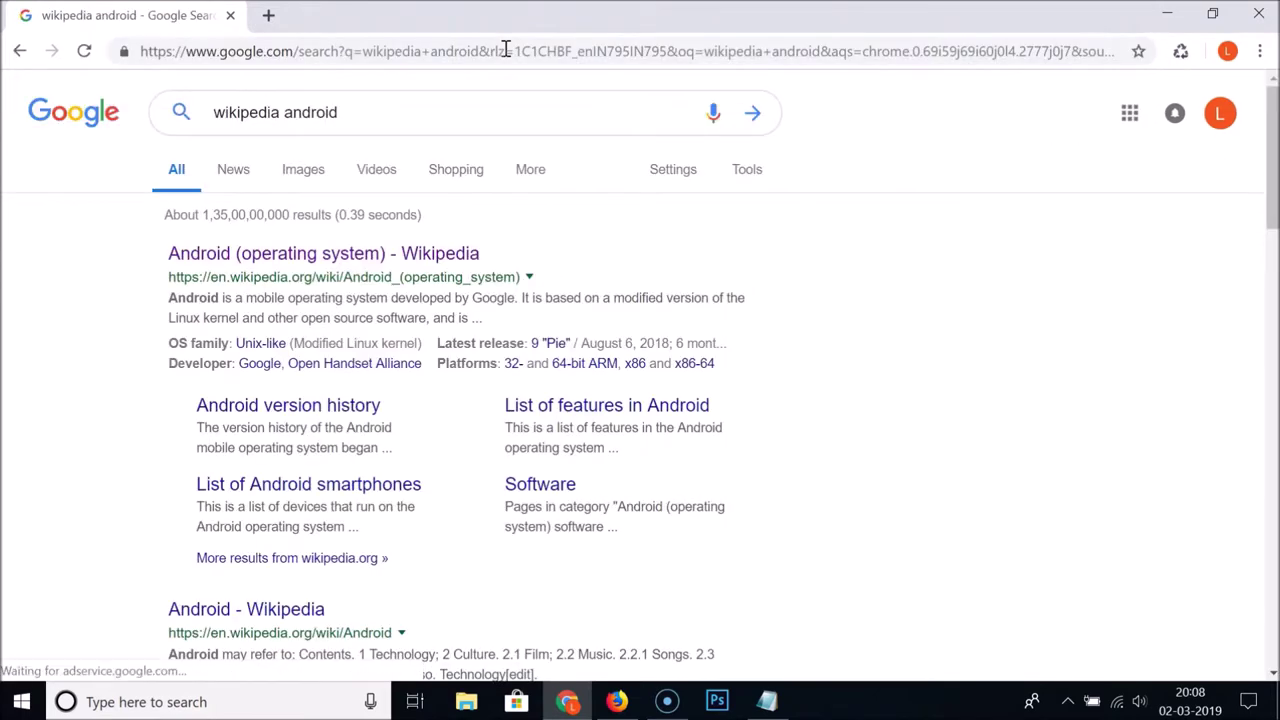
pyautogui.click(266, 260)
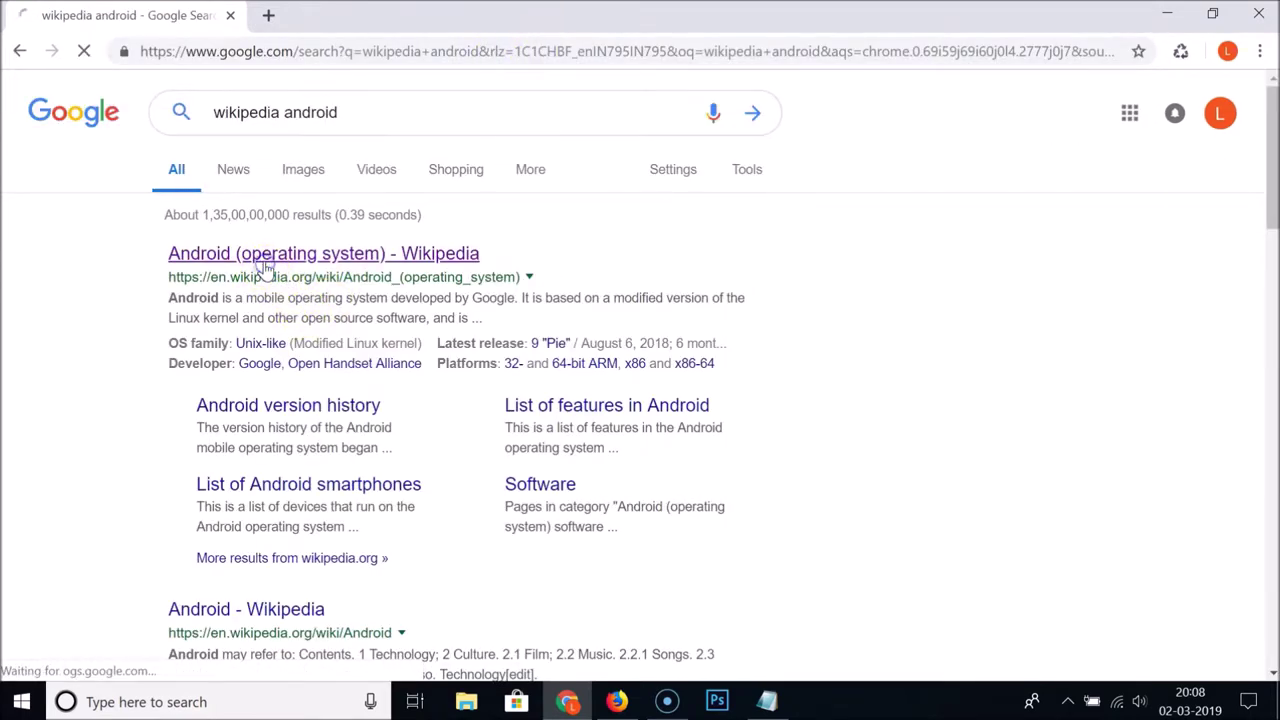
# Select and then deselect the article's web address in the address bar.
pyautogui.click(497, 51)
pyautogui.click(522, 51)
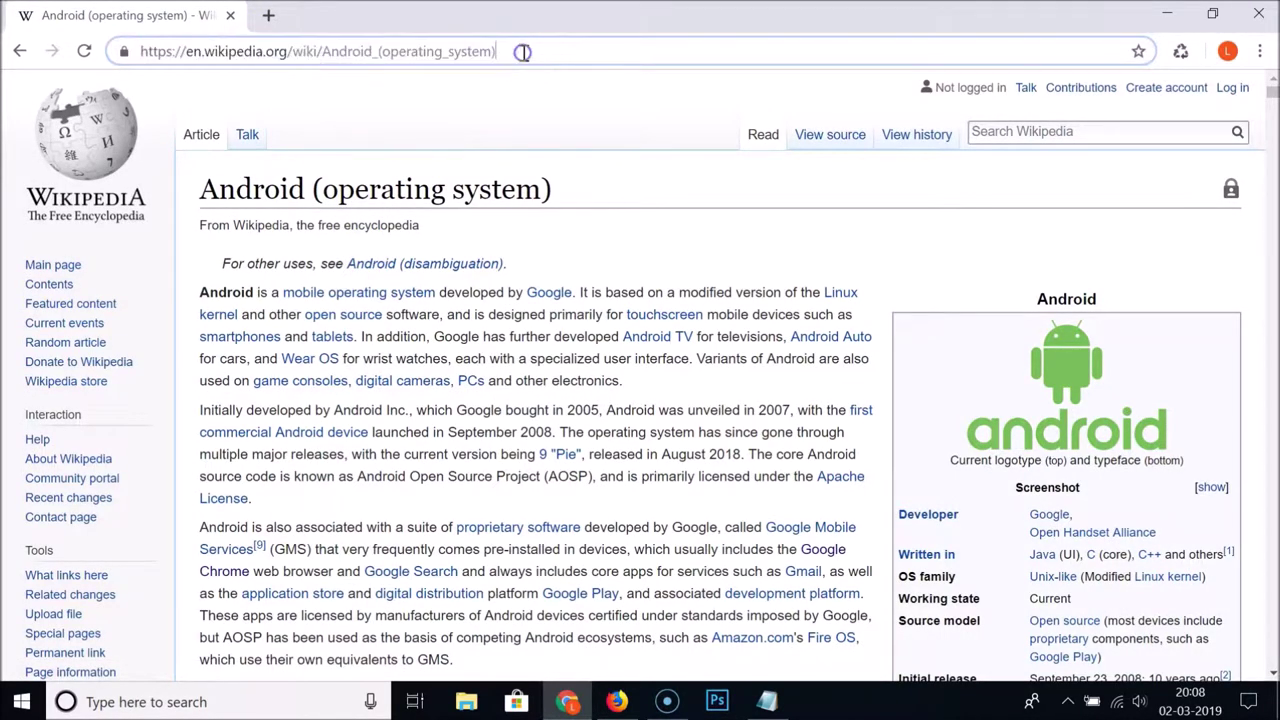
pyautogui.hotkey('ctrl', 'a')
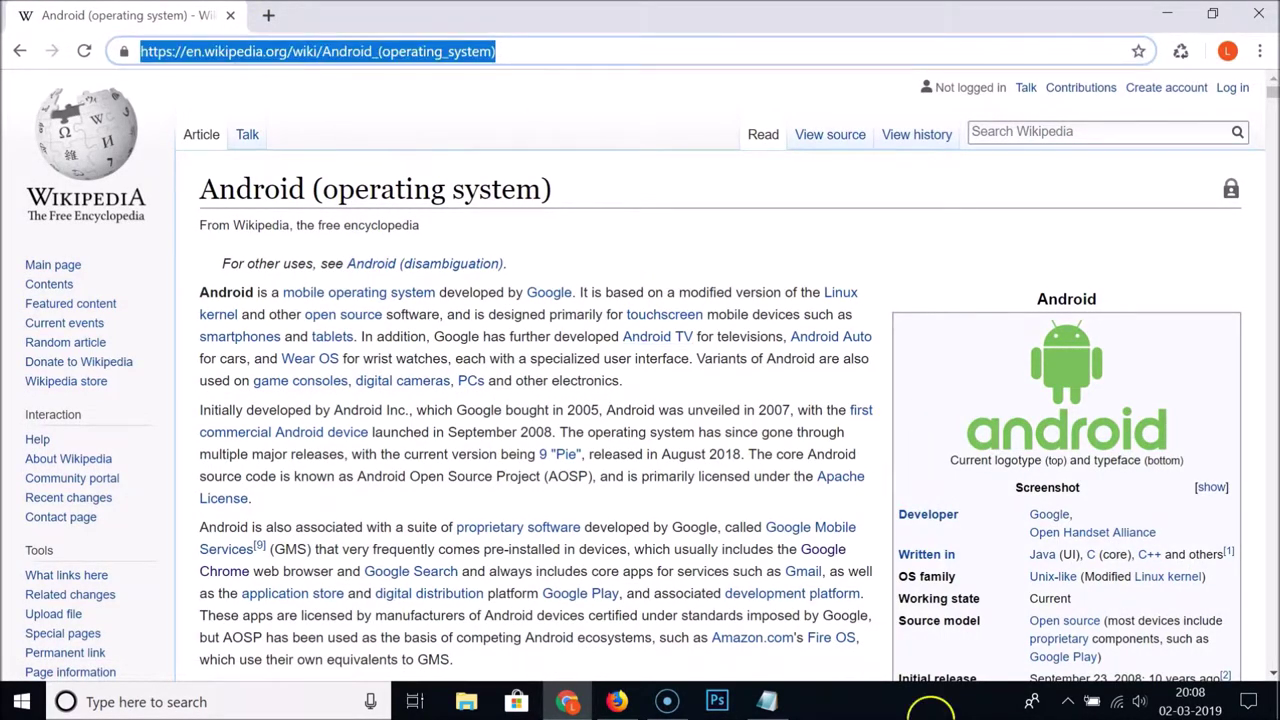
pyautogui.click(703, 209)
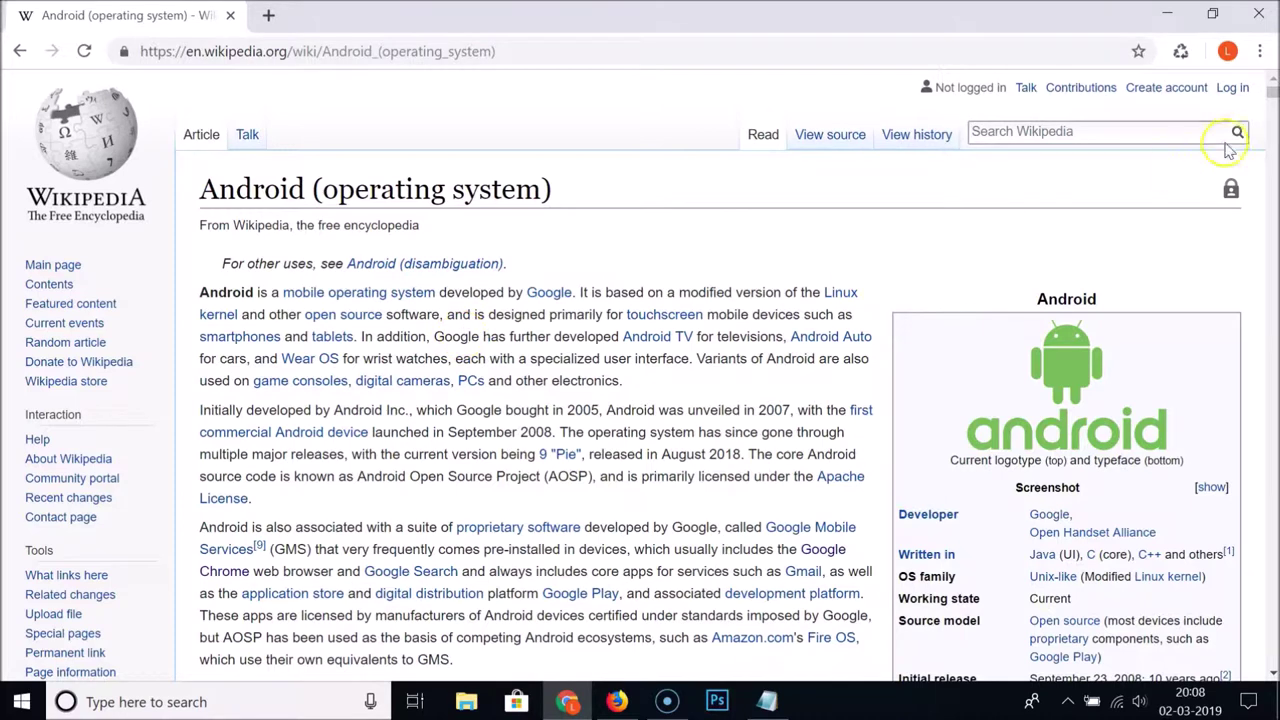
# Choose More tools > Create shortcut for the Android Wikipedia article.
pyautogui.click(1265, 62)
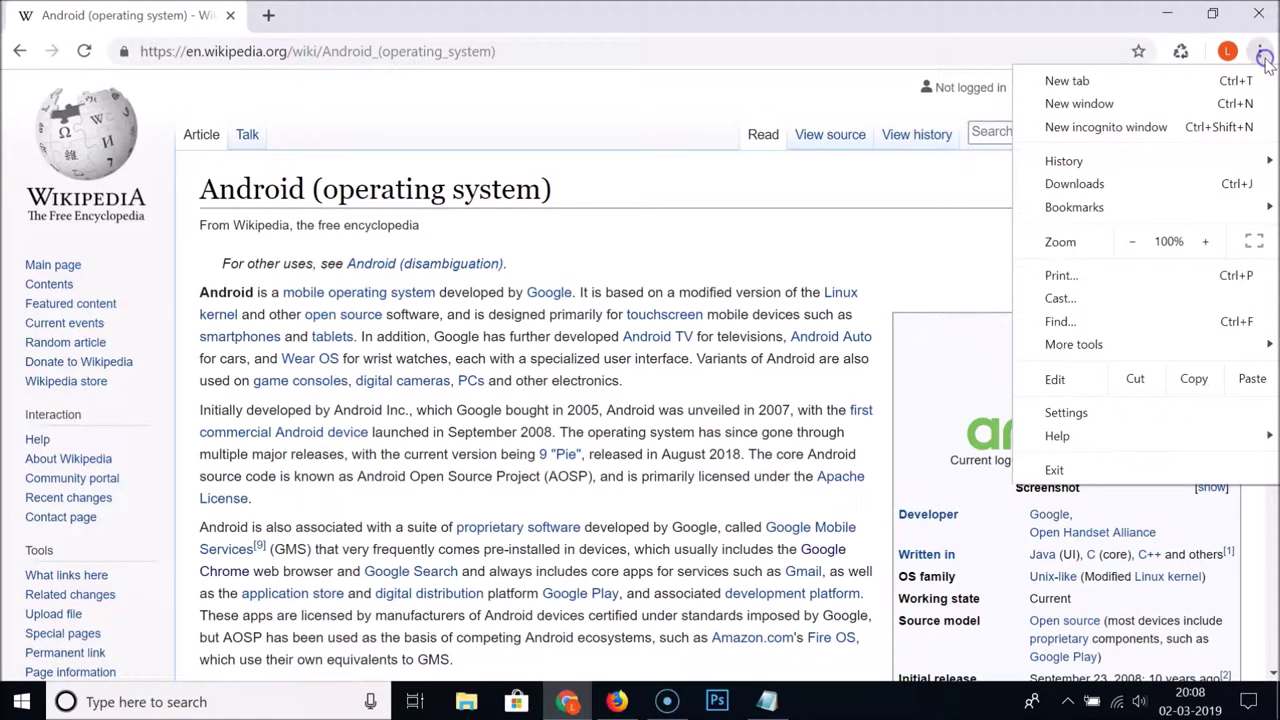
pyautogui.moveTo(1072, 352)
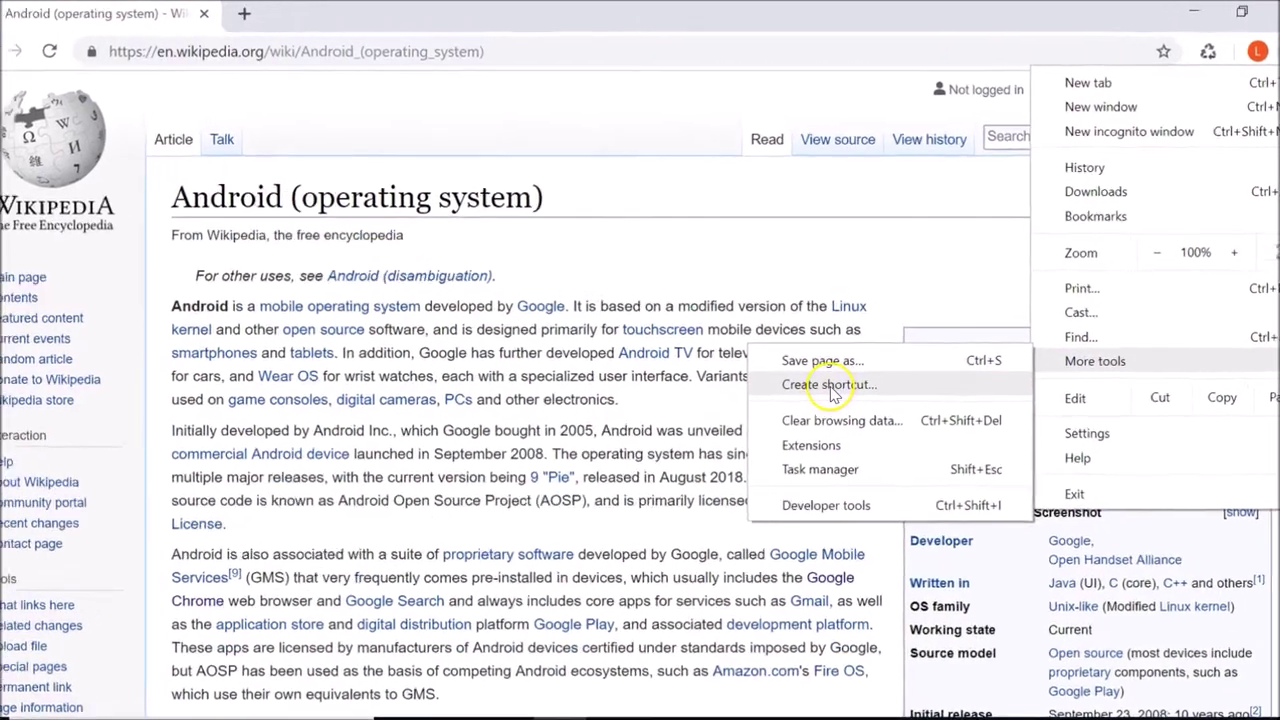
pyautogui.click(823, 368)
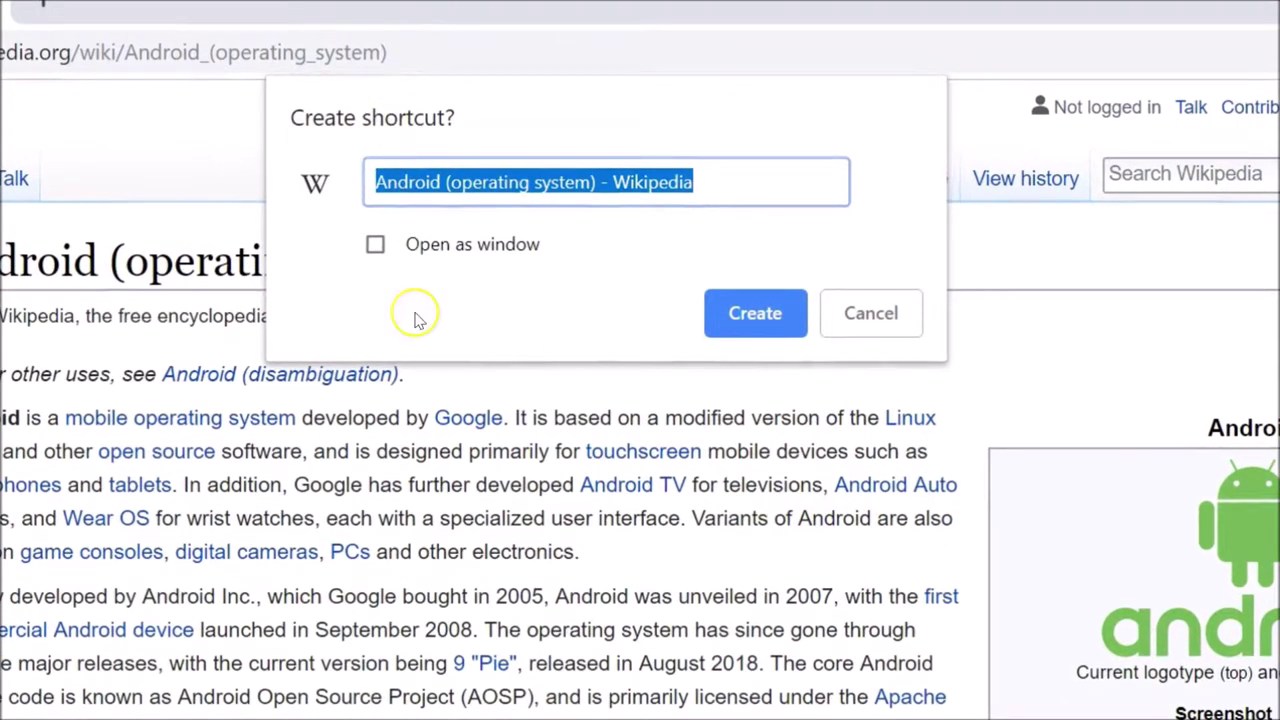
# Keep the suggested shortcut name 'Android (operating system) - Wikipedia' unchanged.
pyautogui.click(791, 176)
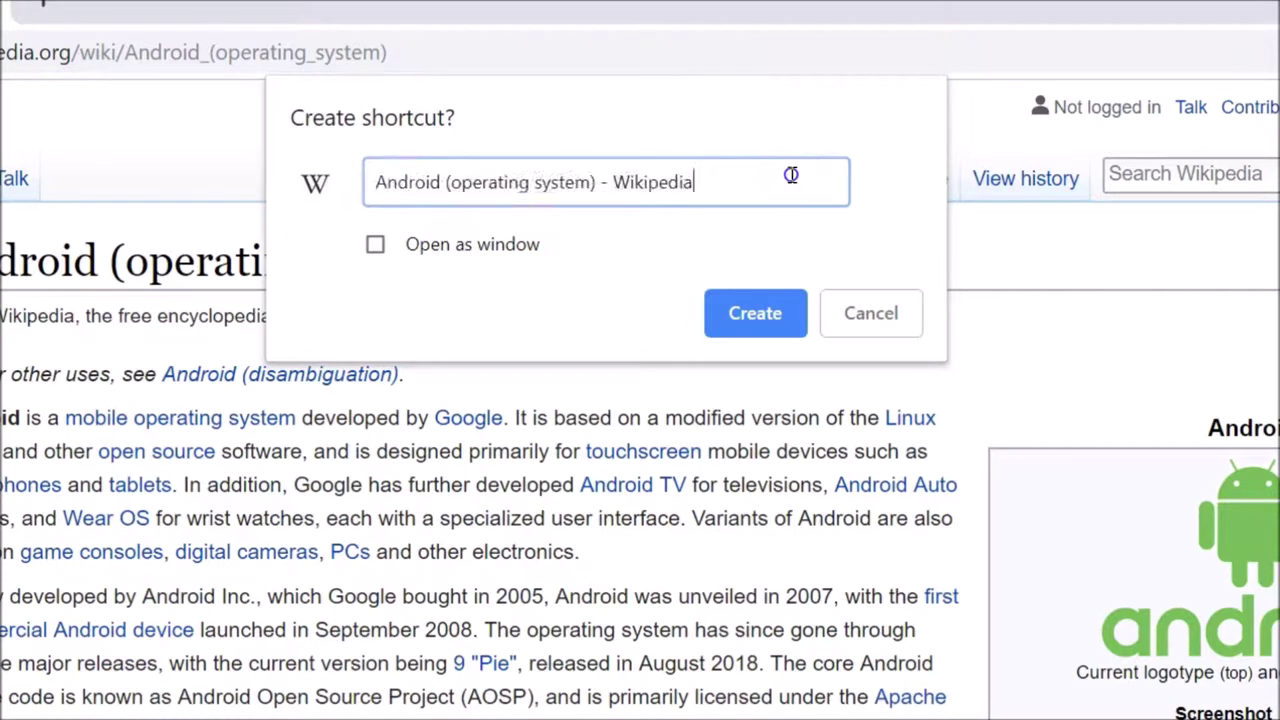
pyautogui.moveTo(758, 176); pyautogui.dragTo(398, 180)
pyautogui.click(714, 186)
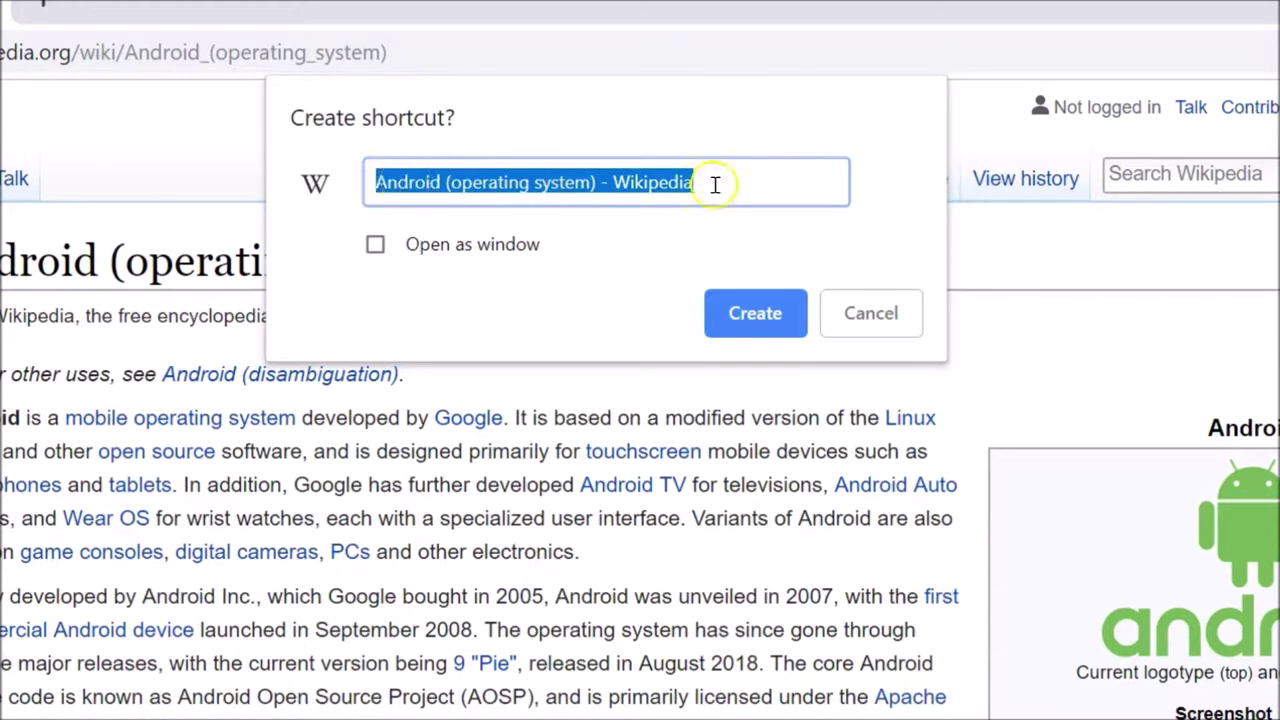
pyautogui.moveTo(714, 184); pyautogui.dragTo(369, 185)
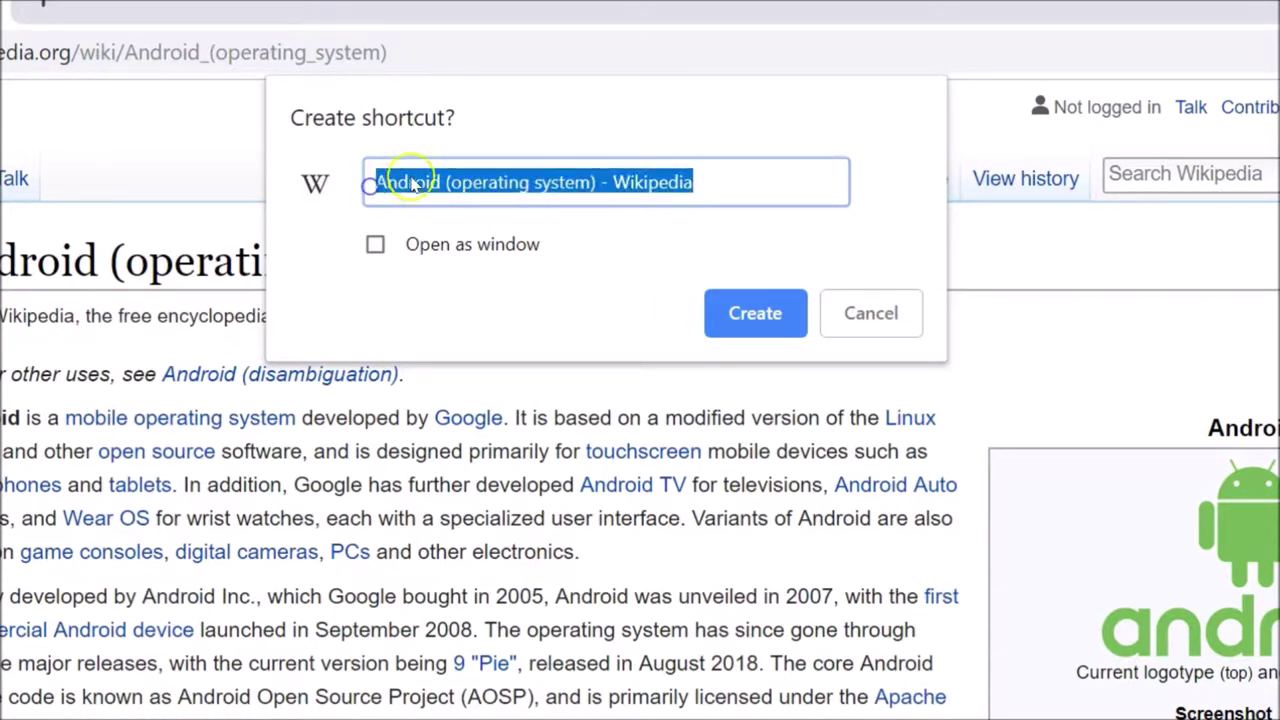
pyautogui.click(730, 176)
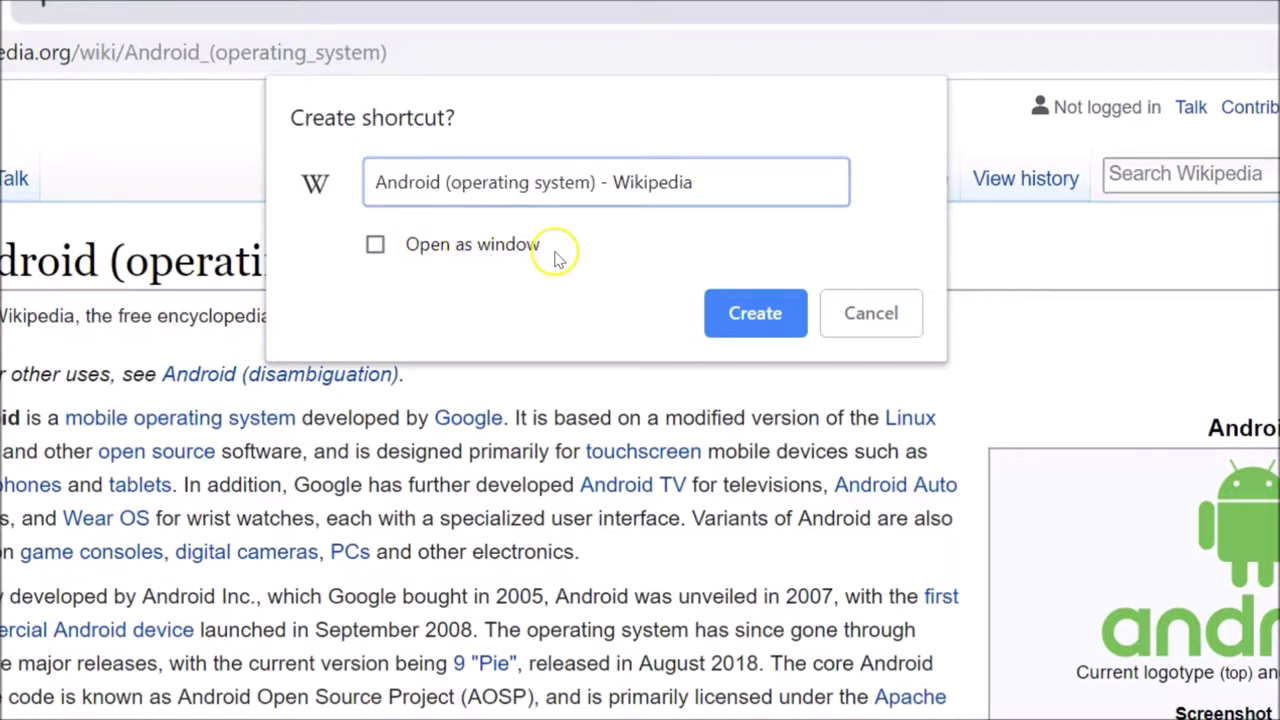
# Create the shortcut with Open as window unchecked, then close Chrome and minimize Notepad.
pyautogui.click(374, 245)
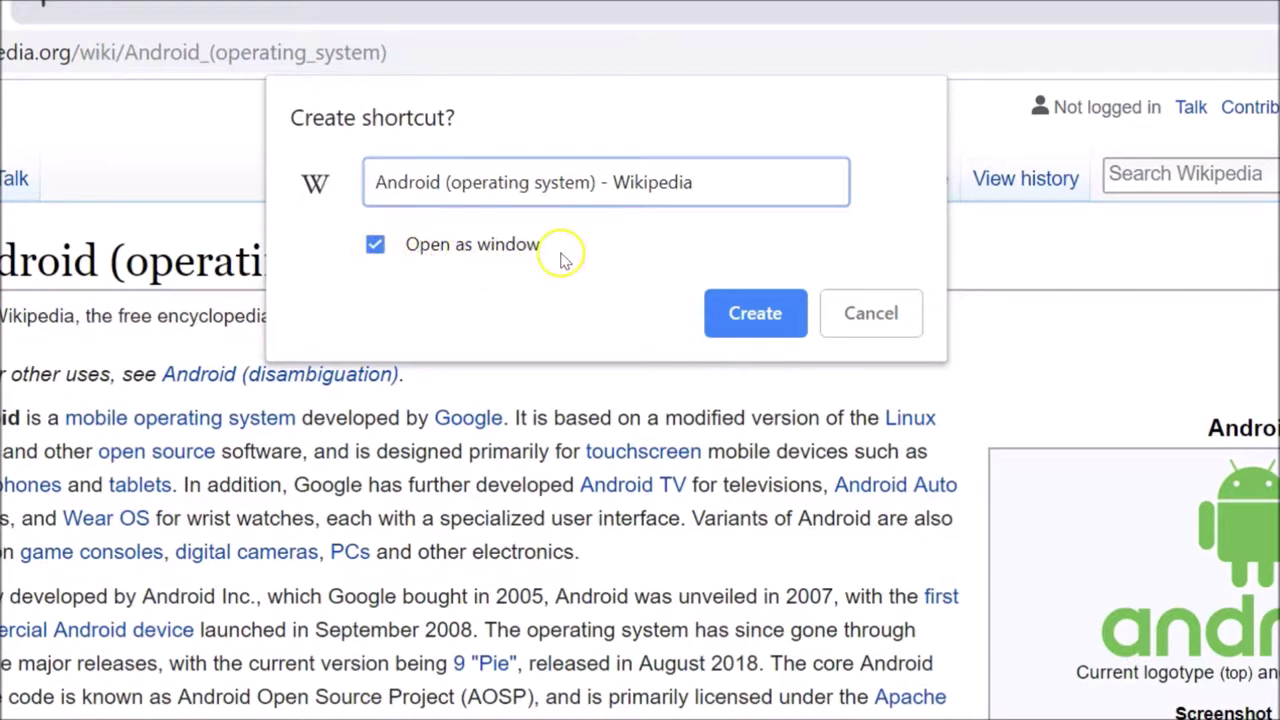
pyautogui.click(376, 247)
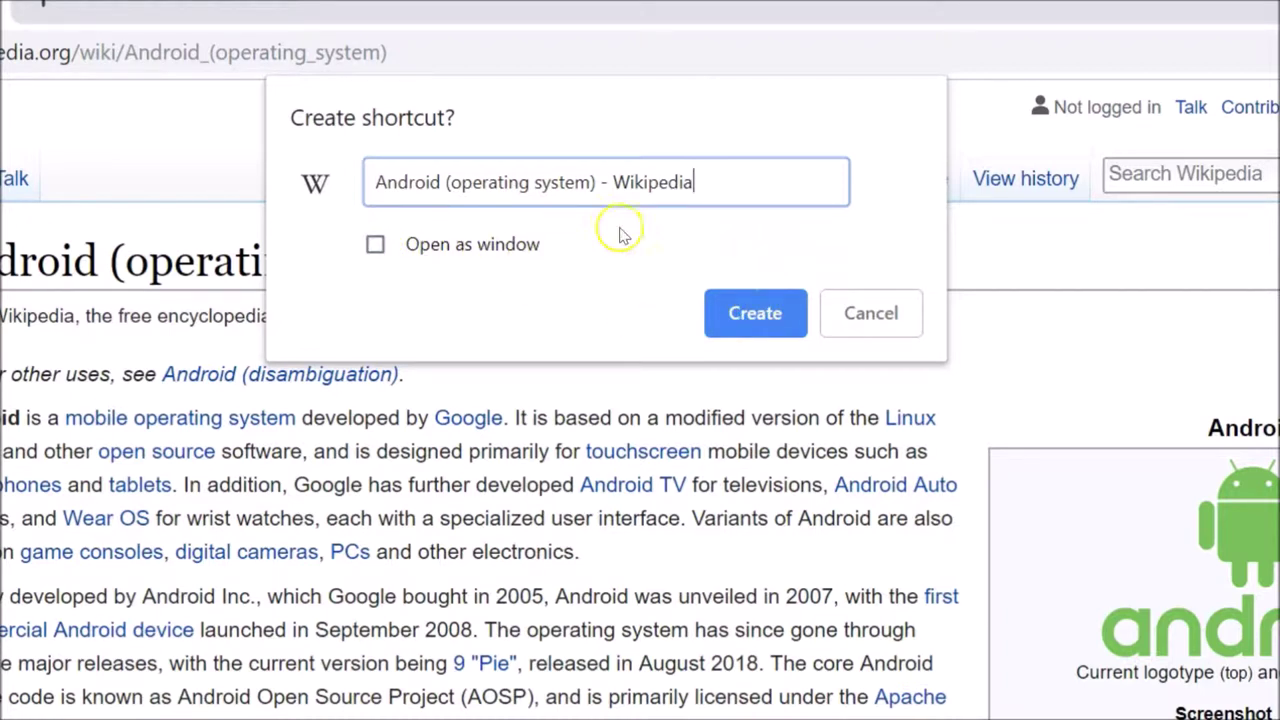
pyautogui.click(776, 326)
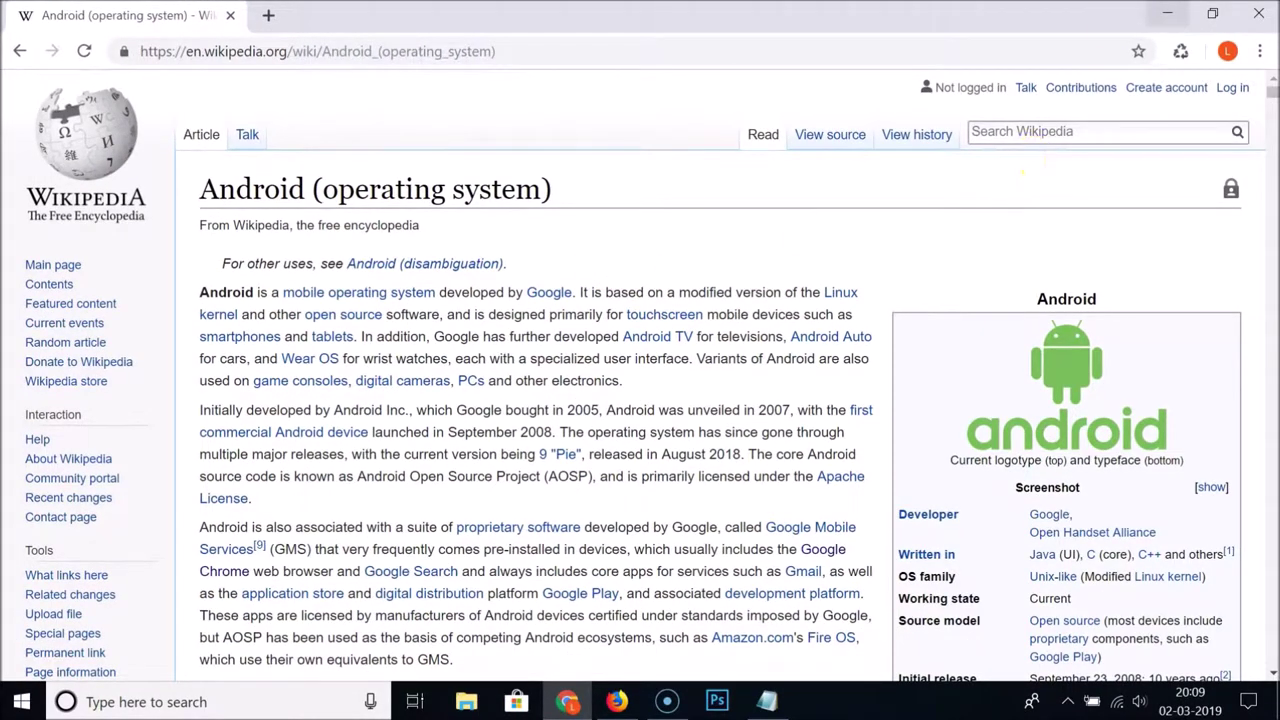
pyautogui.click(1266, 10)
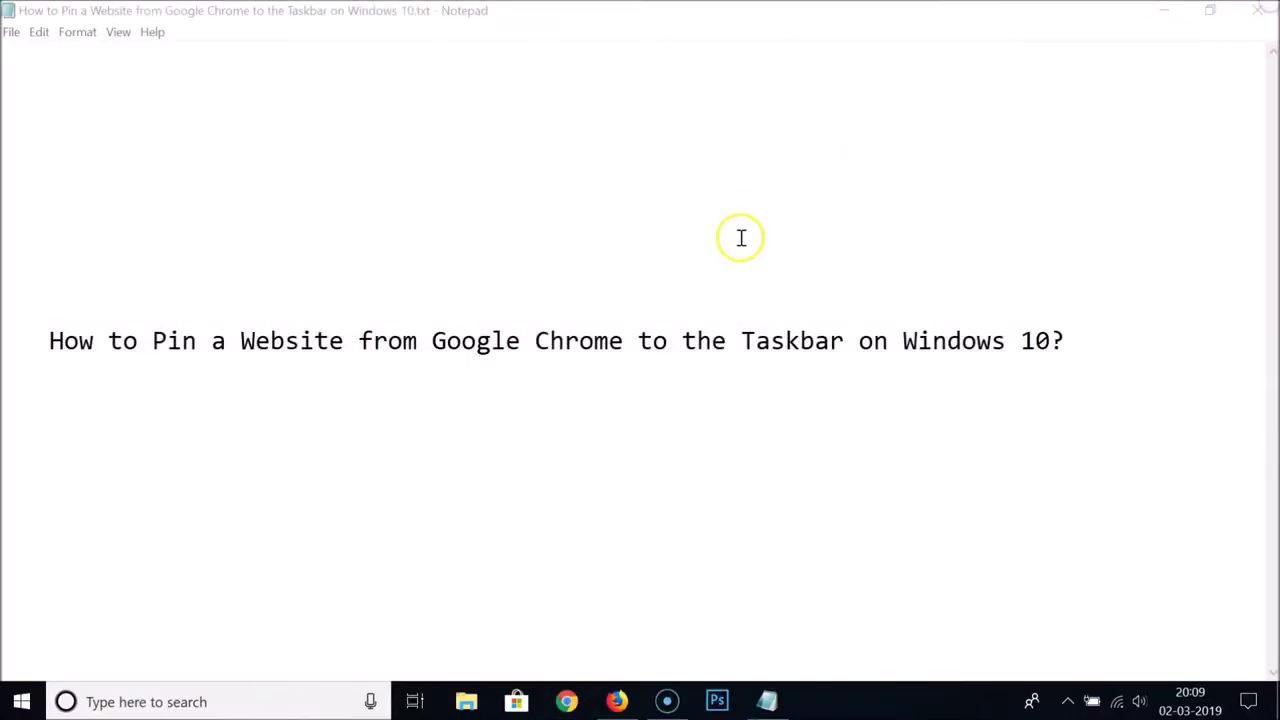
pyautogui.click(1174, 11)
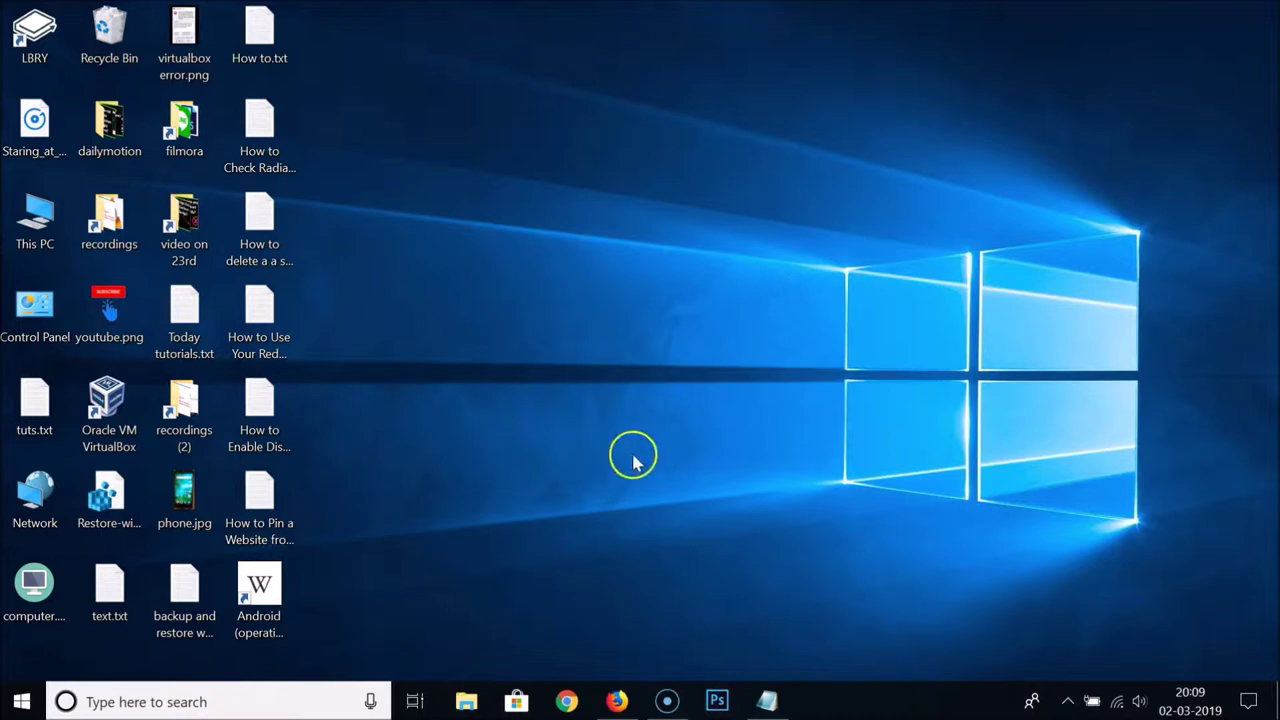
# Pin the Android Wikipedia desktop shortcut to the taskbar and delete its desktop icon.
pyautogui.moveTo(286, 591); pyautogui.dragTo(462, 367)
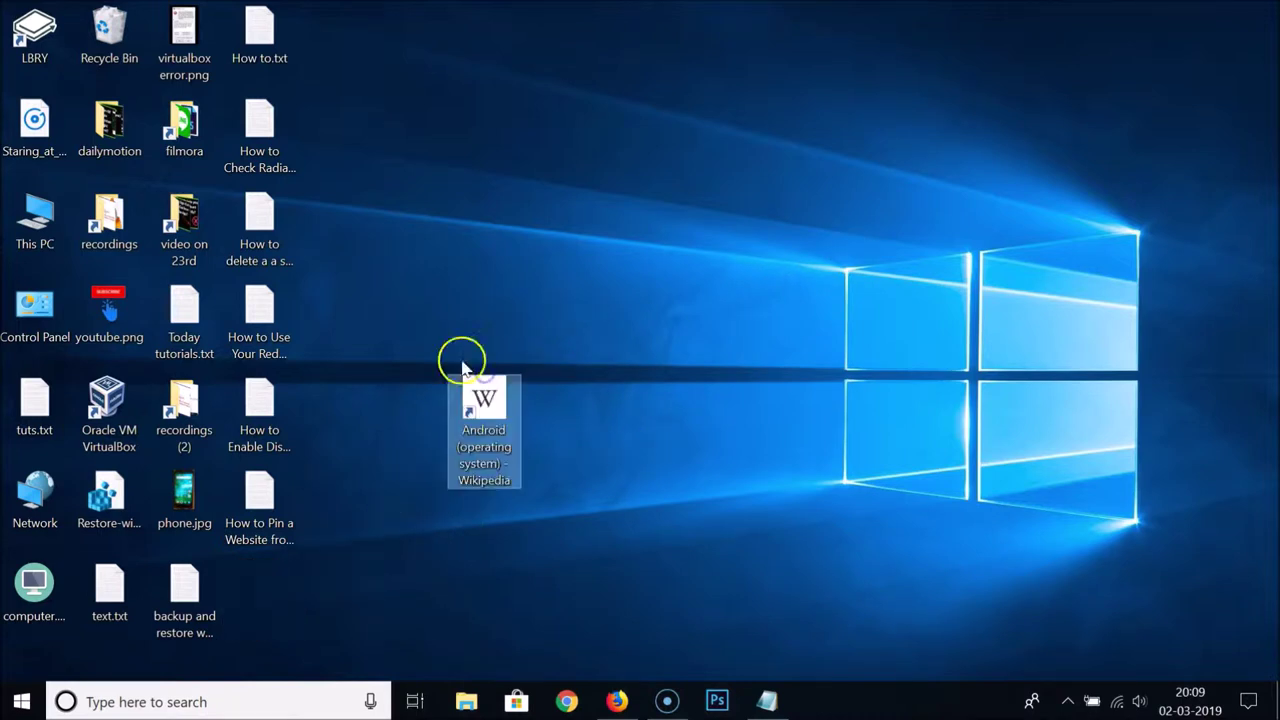
pyautogui.click(564, 387)
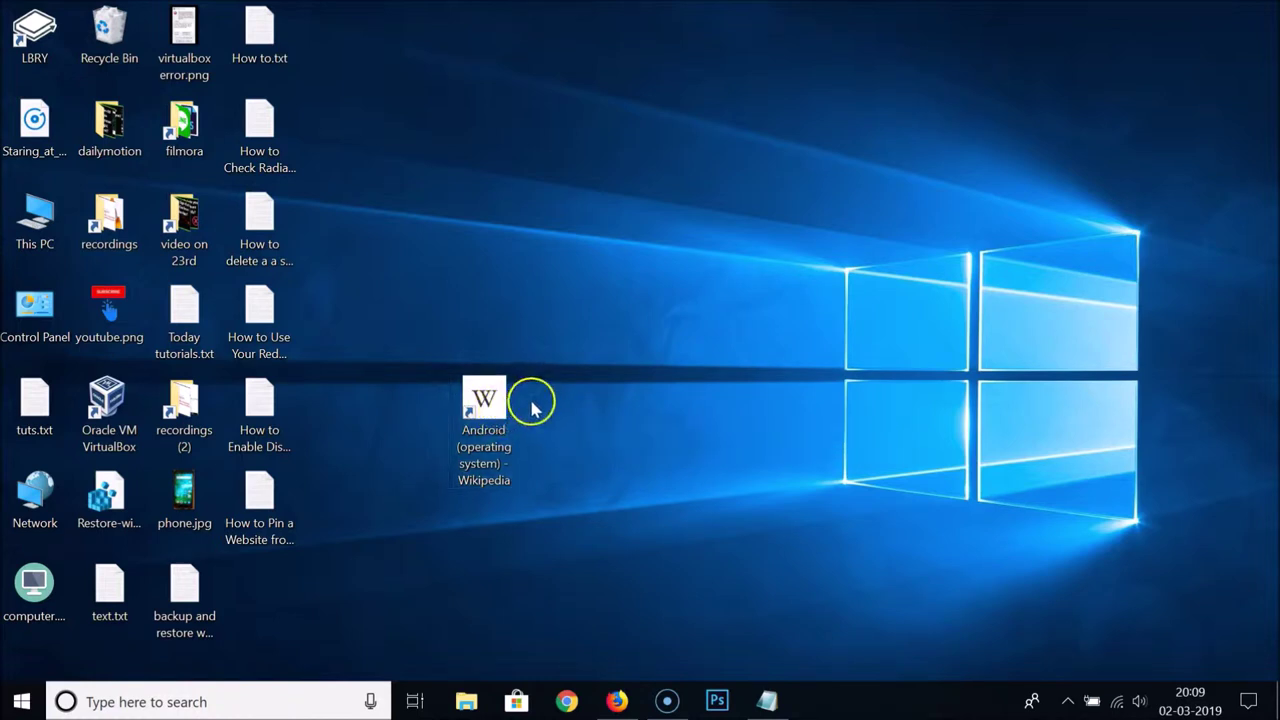
pyautogui.moveTo(486, 398); pyautogui.dragTo(878, 704)
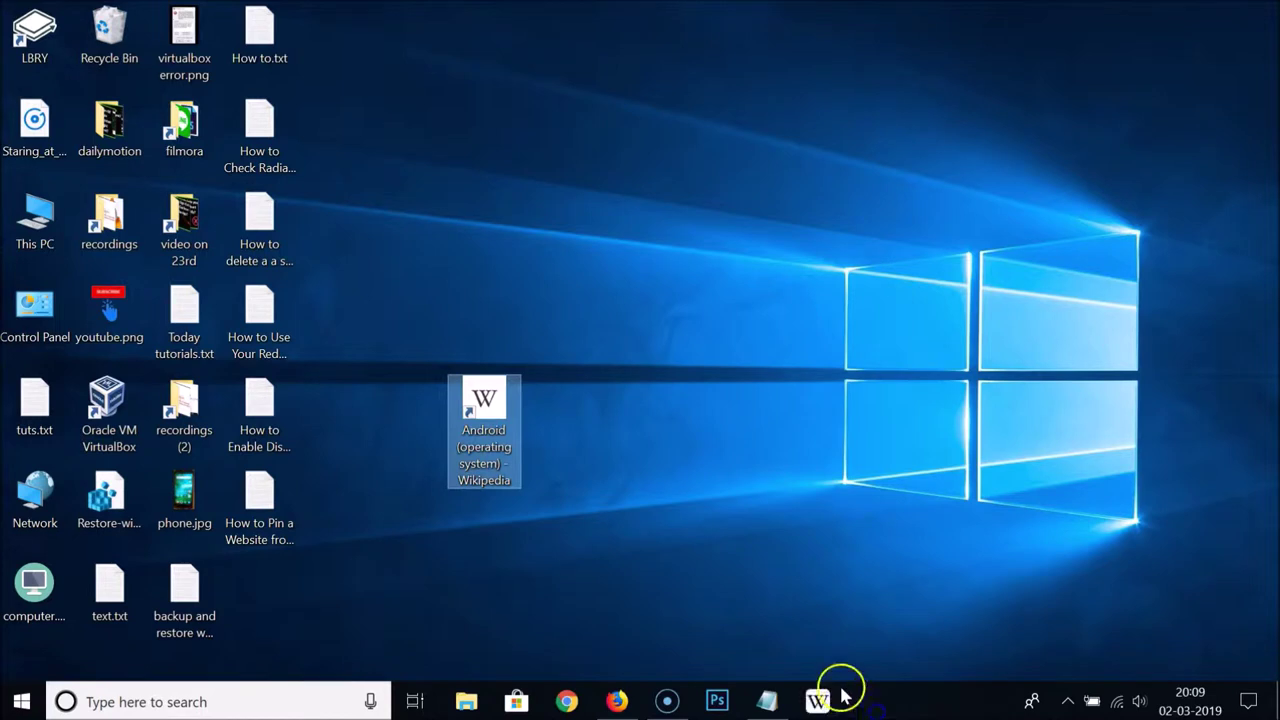
pyautogui.rightClick(490, 420)
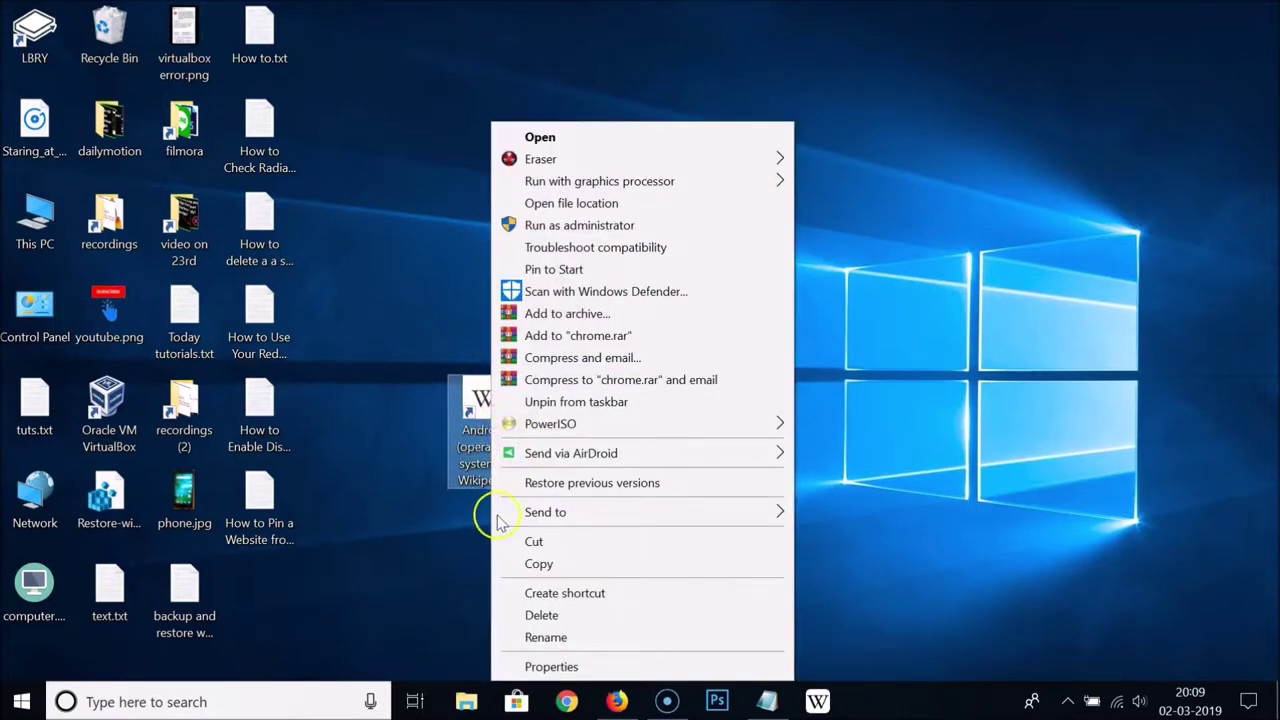
pyautogui.click(543, 615)
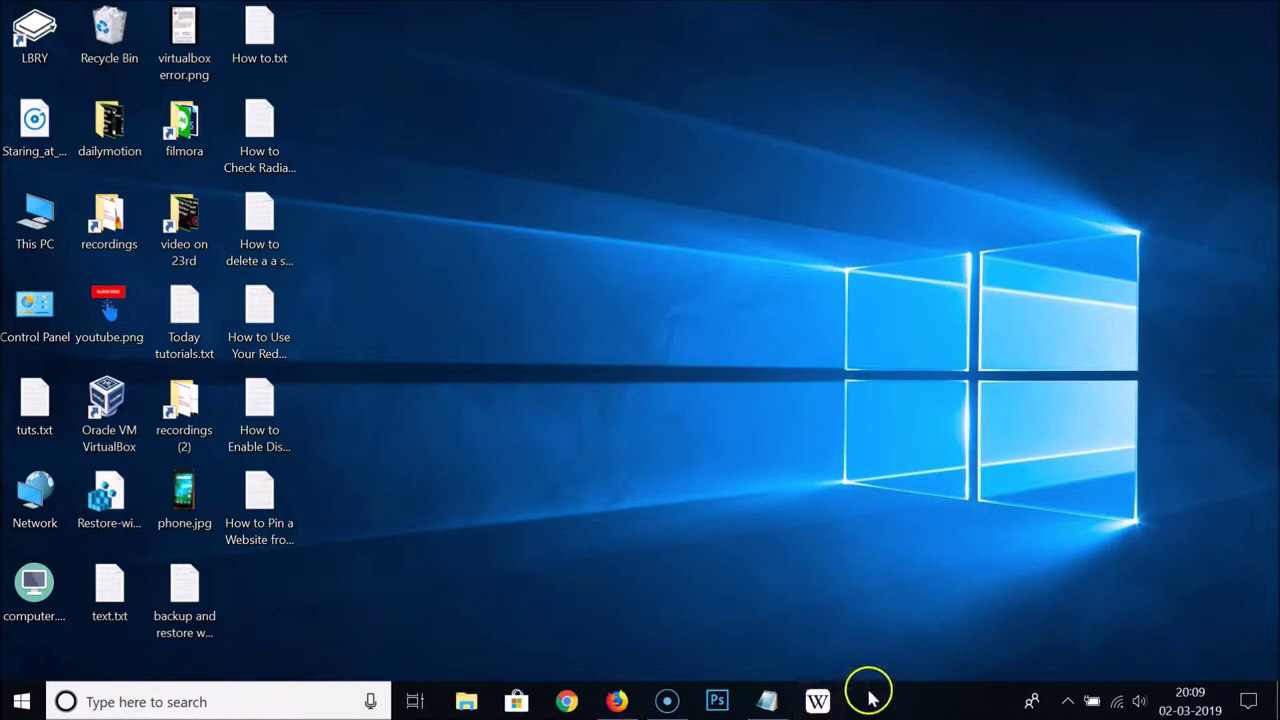
# Open the Wikipedia Android page from its taskbar pin and scroll through it.
pyautogui.click(820, 702)
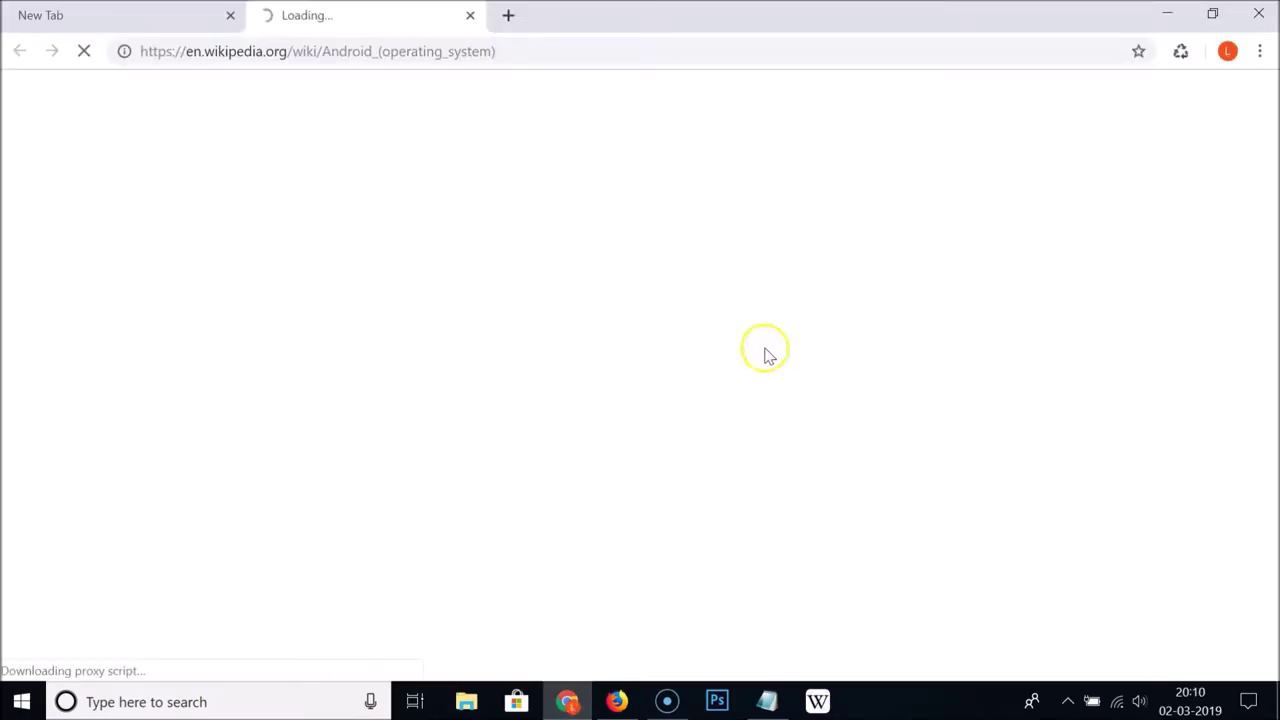
pyautogui.scroll(-6, 829, 409)
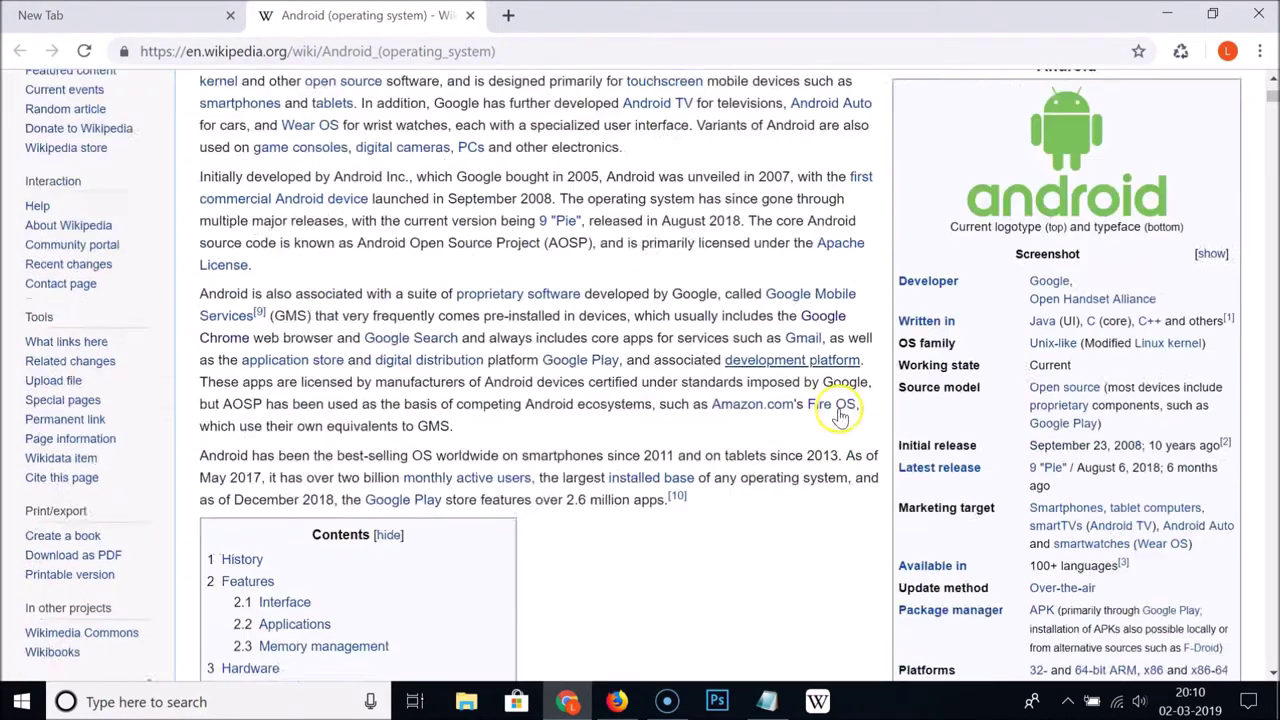
pyautogui.scroll(5, 757, 434)
pyautogui.scroll(3, 750, 440)
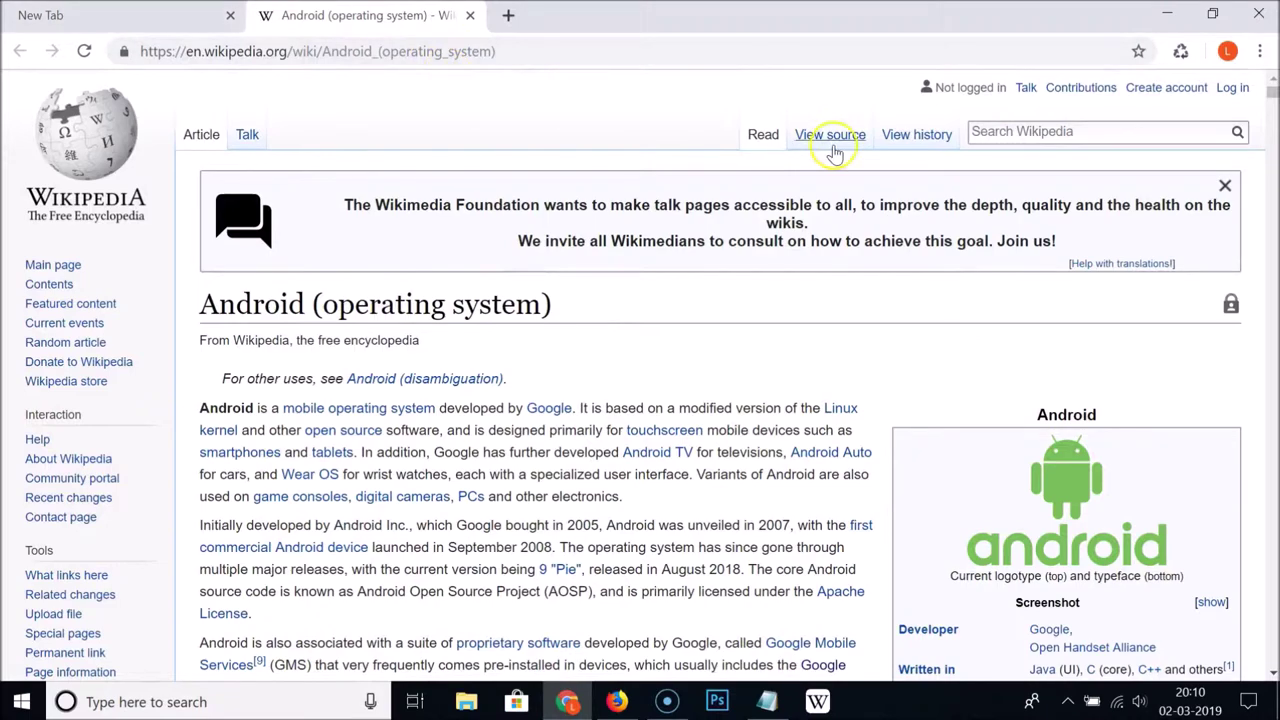
pyautogui.scroll(-3, 757, 334)
pyautogui.scroll(3, 772, 360)
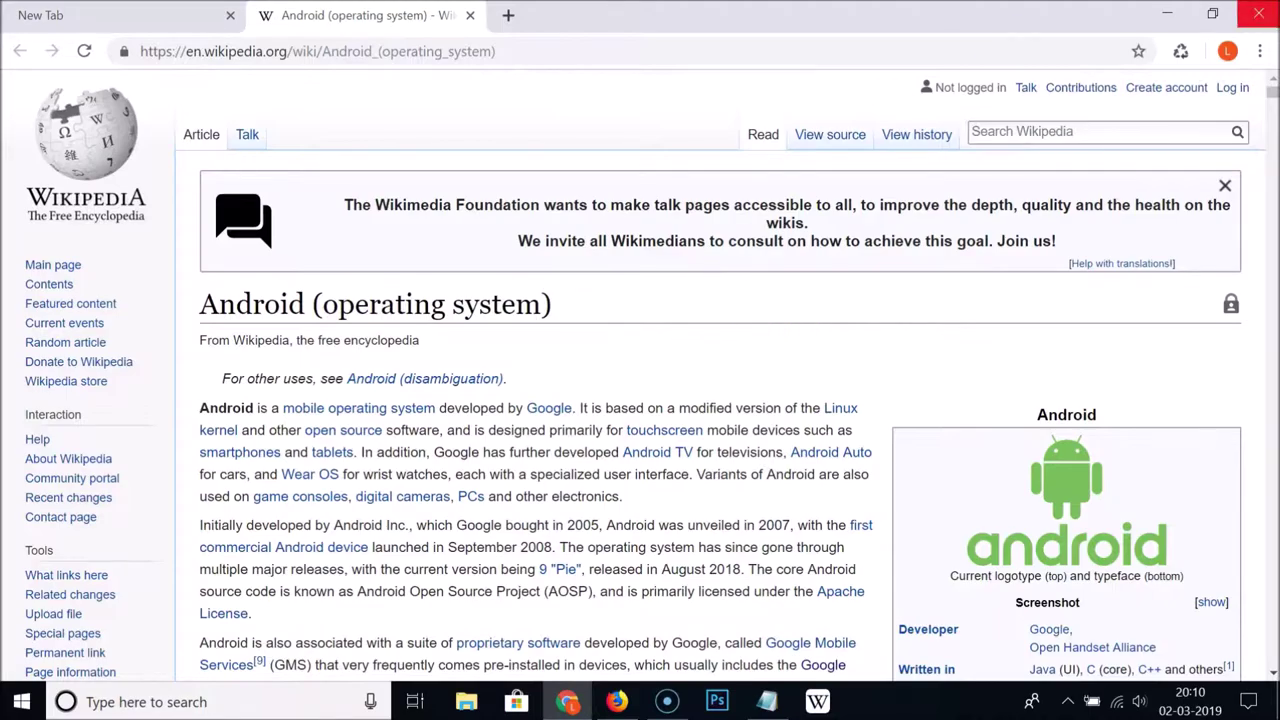
# Close the Wikipedia page and unpin its shortcut from the taskbar.
pyautogui.click(1258, 14)
pyautogui.rightClick(819, 696)
pyautogui.click(791, 662)
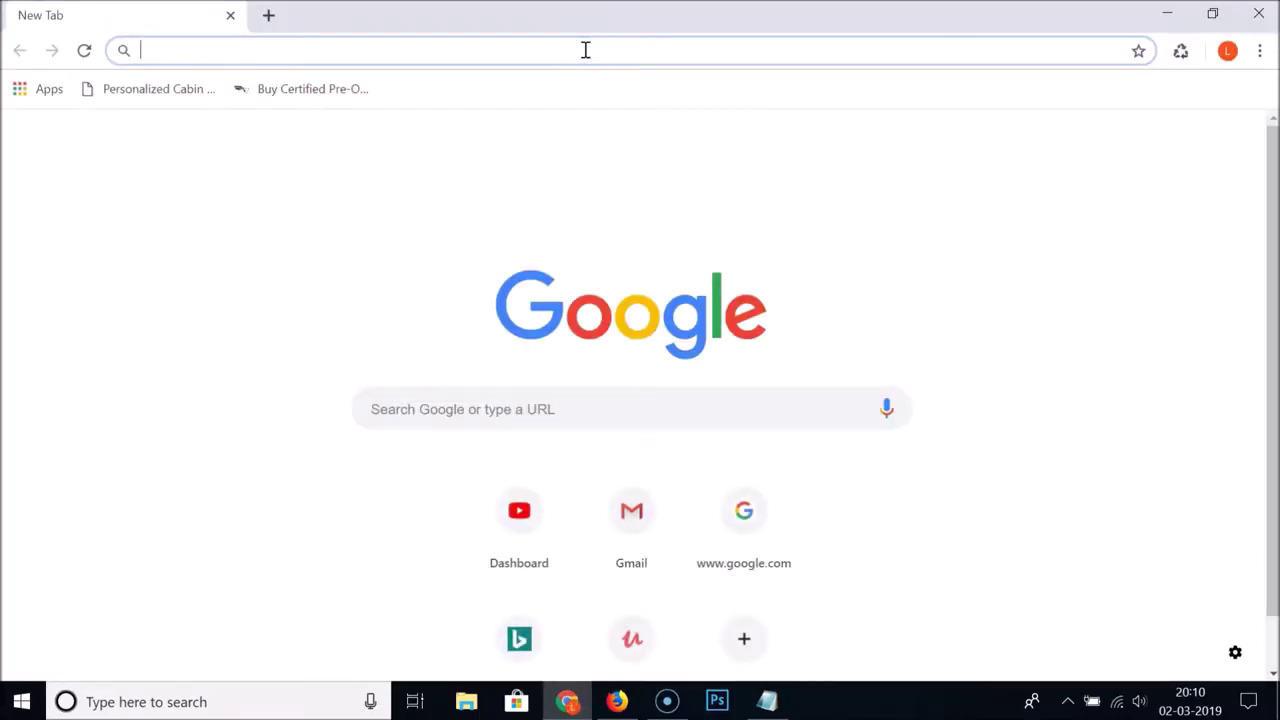
# Reopen the Android (operating system) Wikipedia article from the 'wikiped' address-bar suggestion.
pyautogui.write('wikipedia')
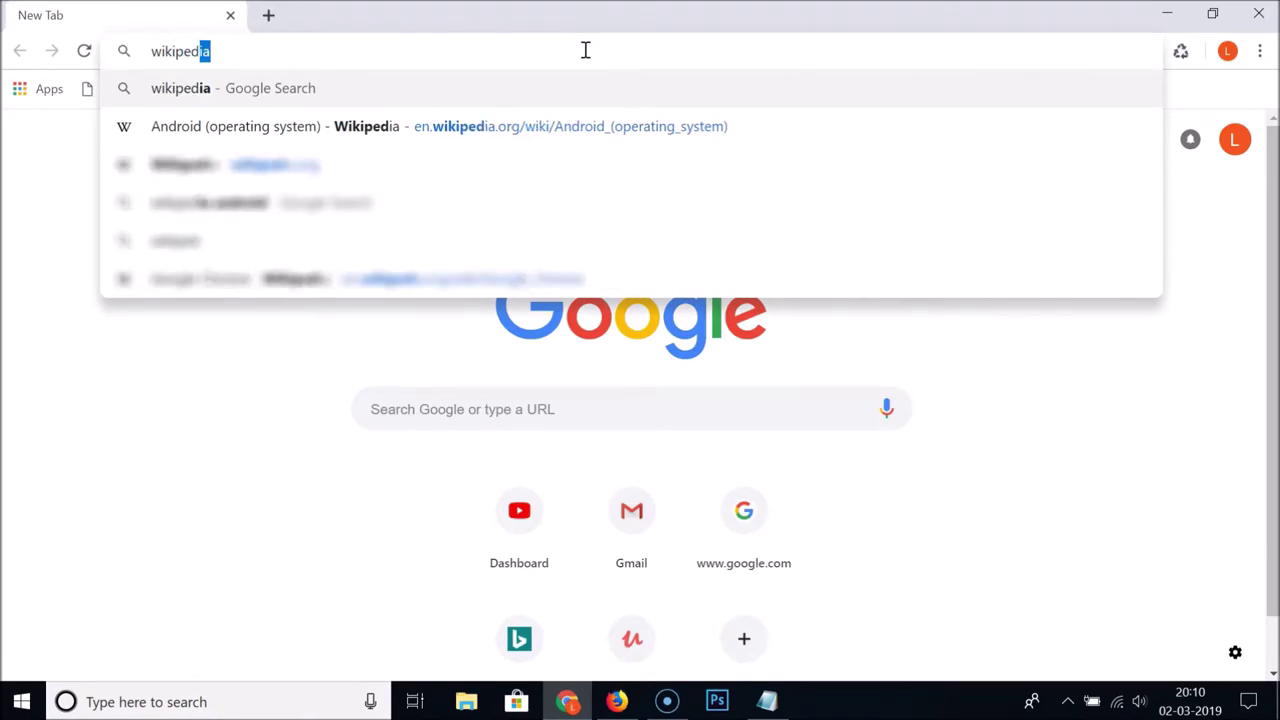
pyautogui.click(631, 126)
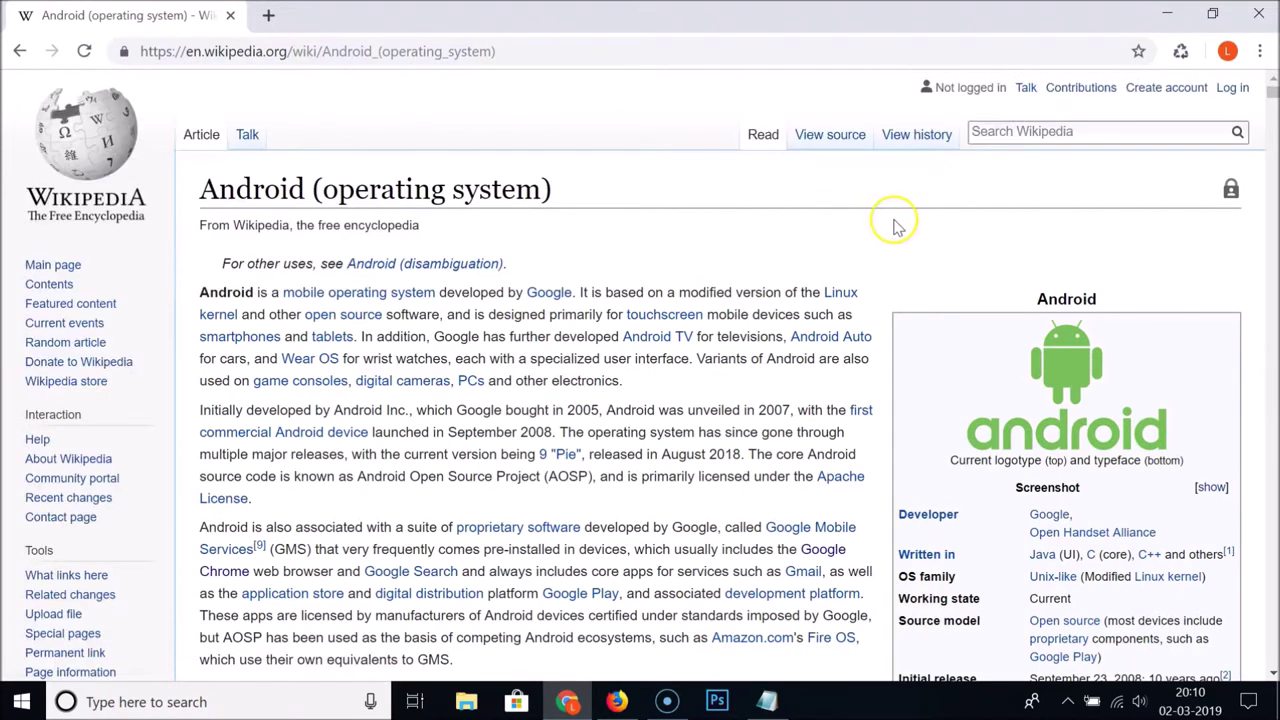
pyautogui.click(1260, 56)
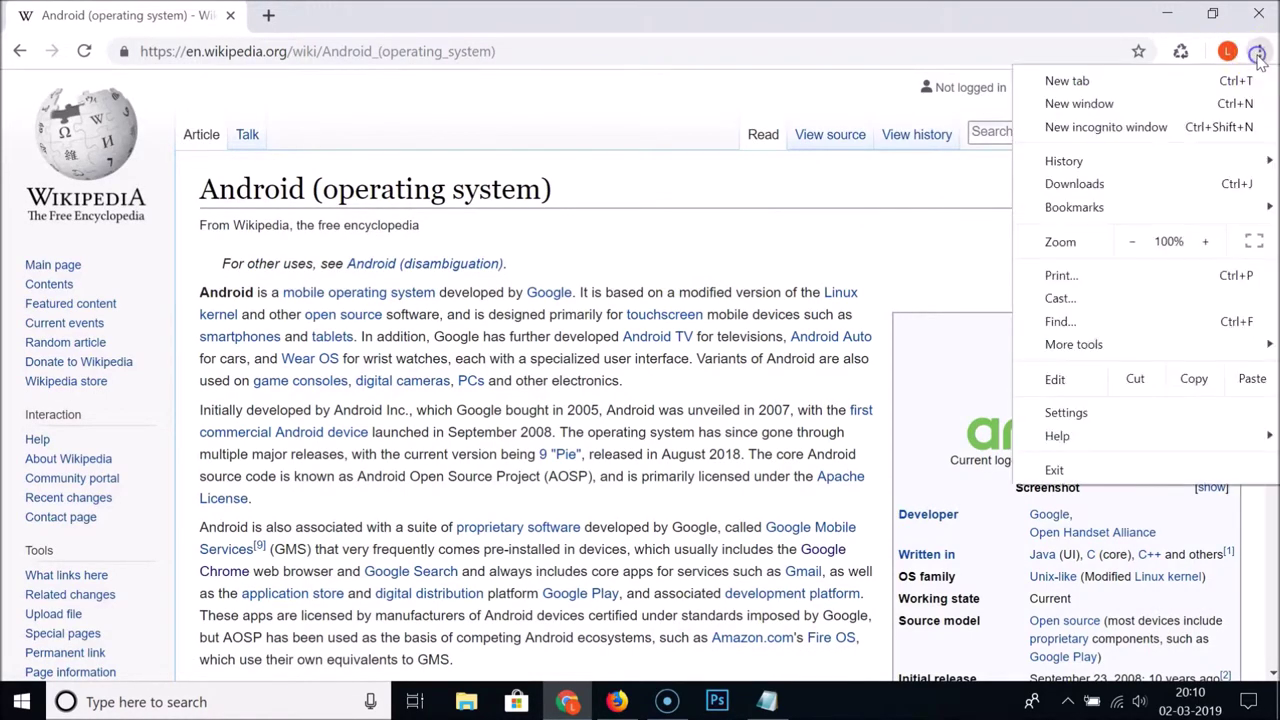
# Create a shortcut to the Android article with Open as window checked.
pyautogui.moveTo(1068, 346)
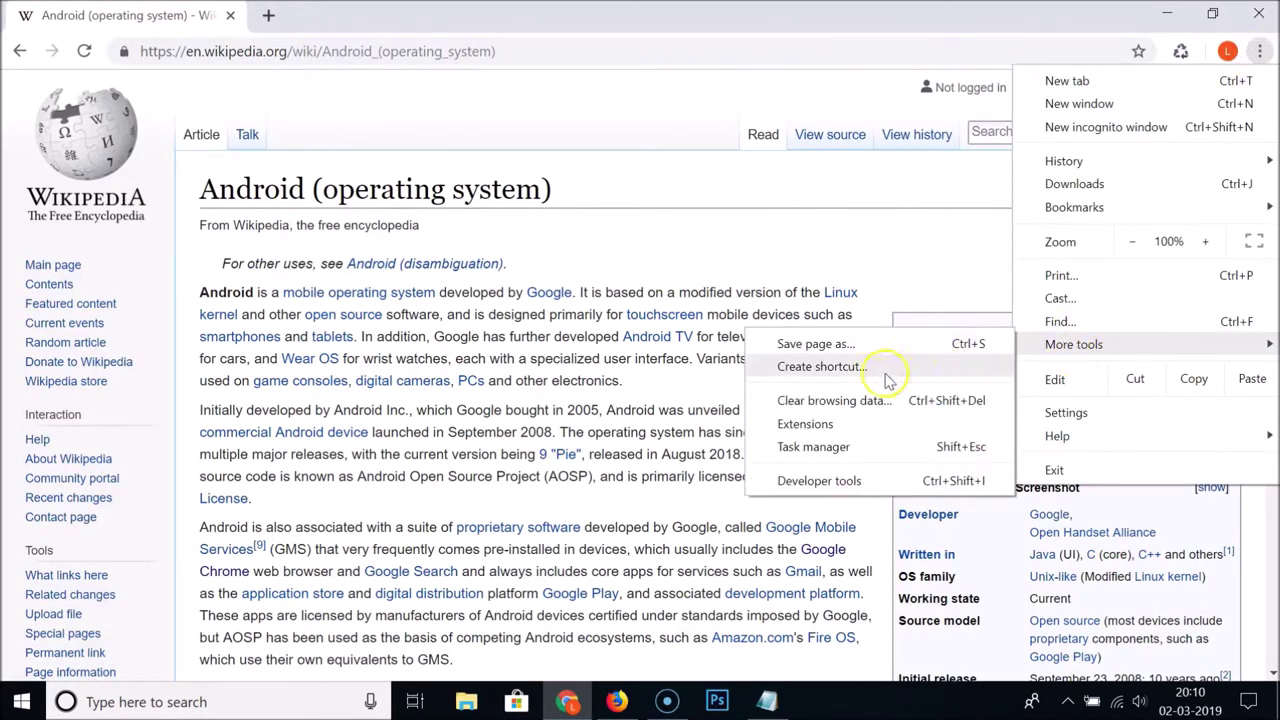
pyautogui.click(822, 367)
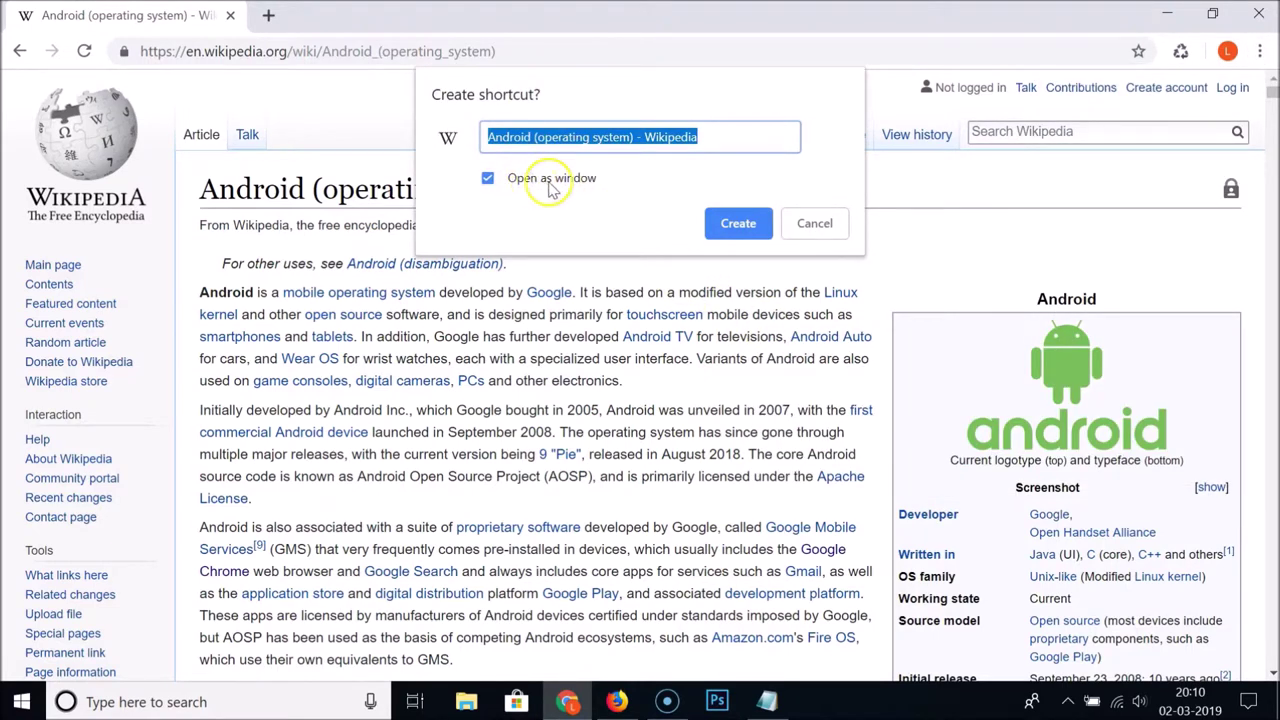
pyautogui.click(739, 217)
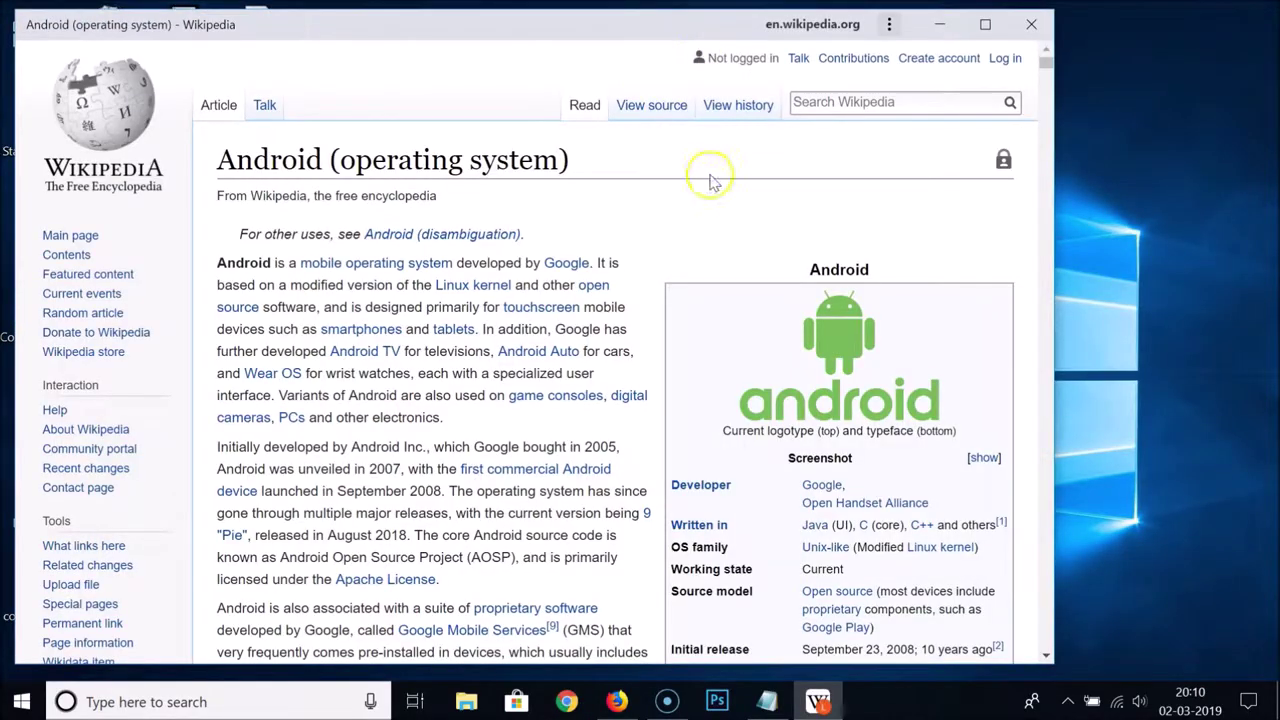
# Maximize the new Wikipedia app window, scroll it briefly, and close it.
pyautogui.click(982, 30)
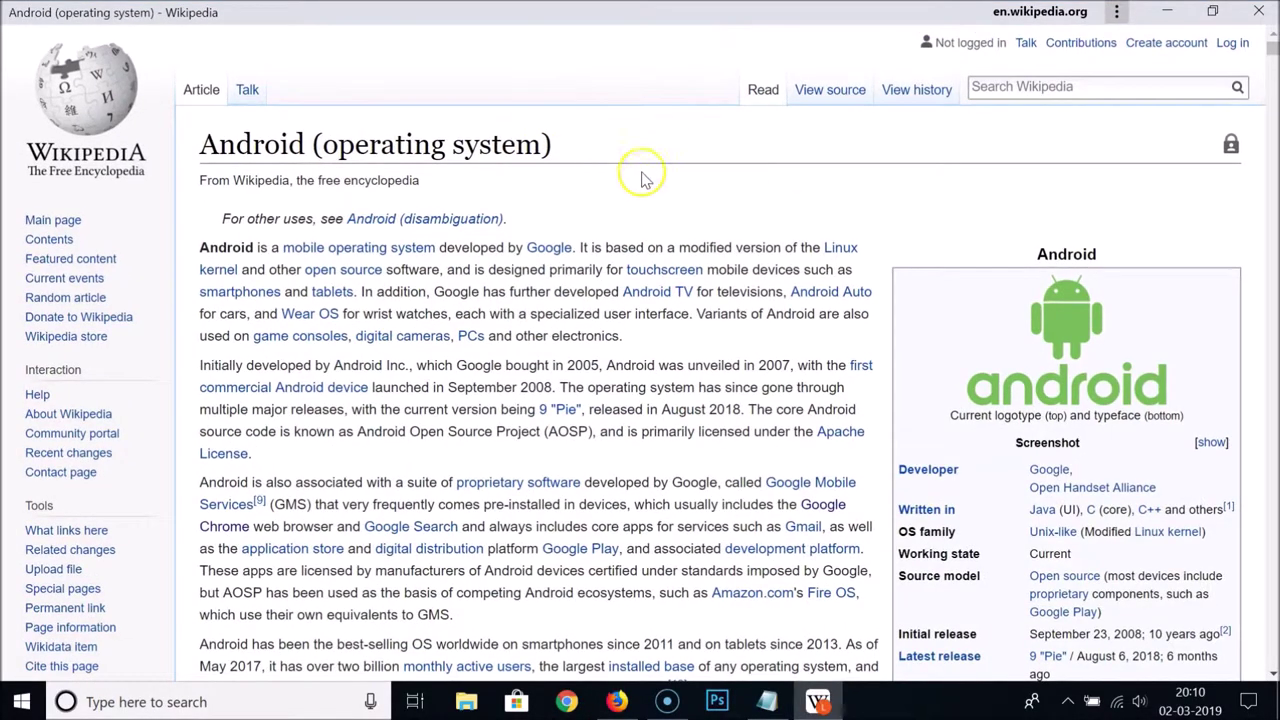
pyautogui.scroll(-4, 814, 235)
pyautogui.scroll(5, 812, 250)
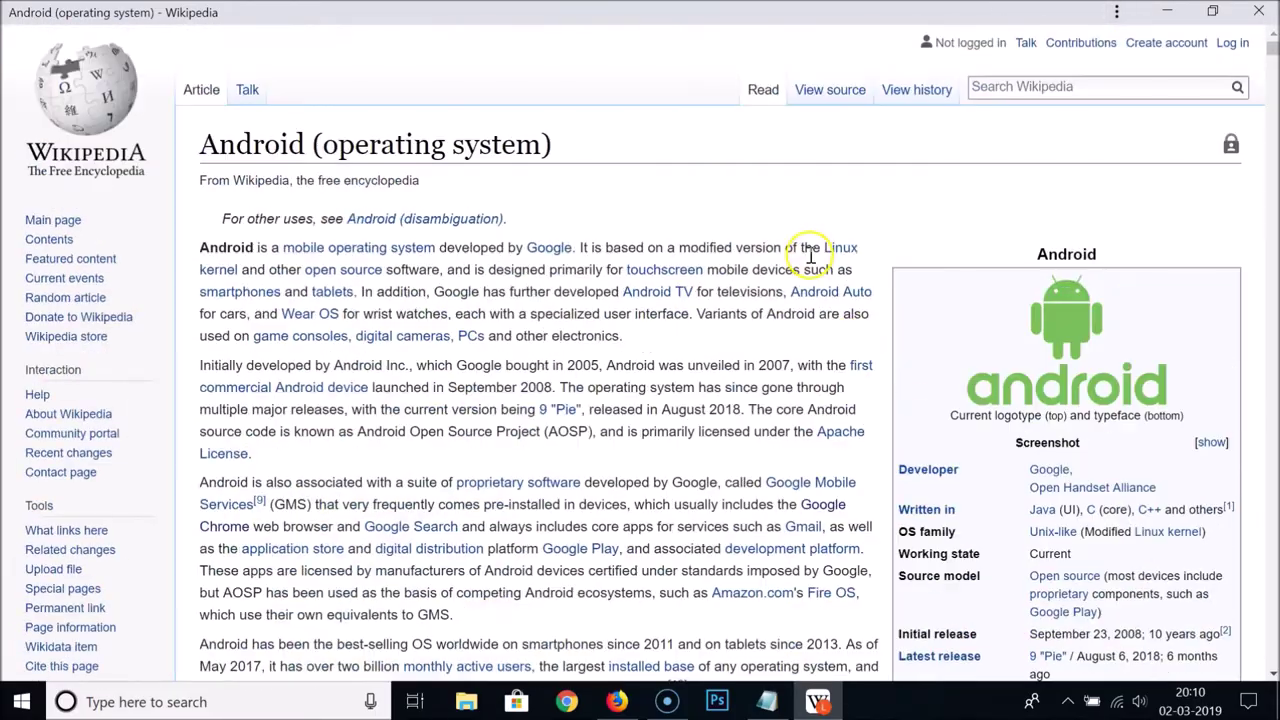
pyautogui.click(1247, 14)
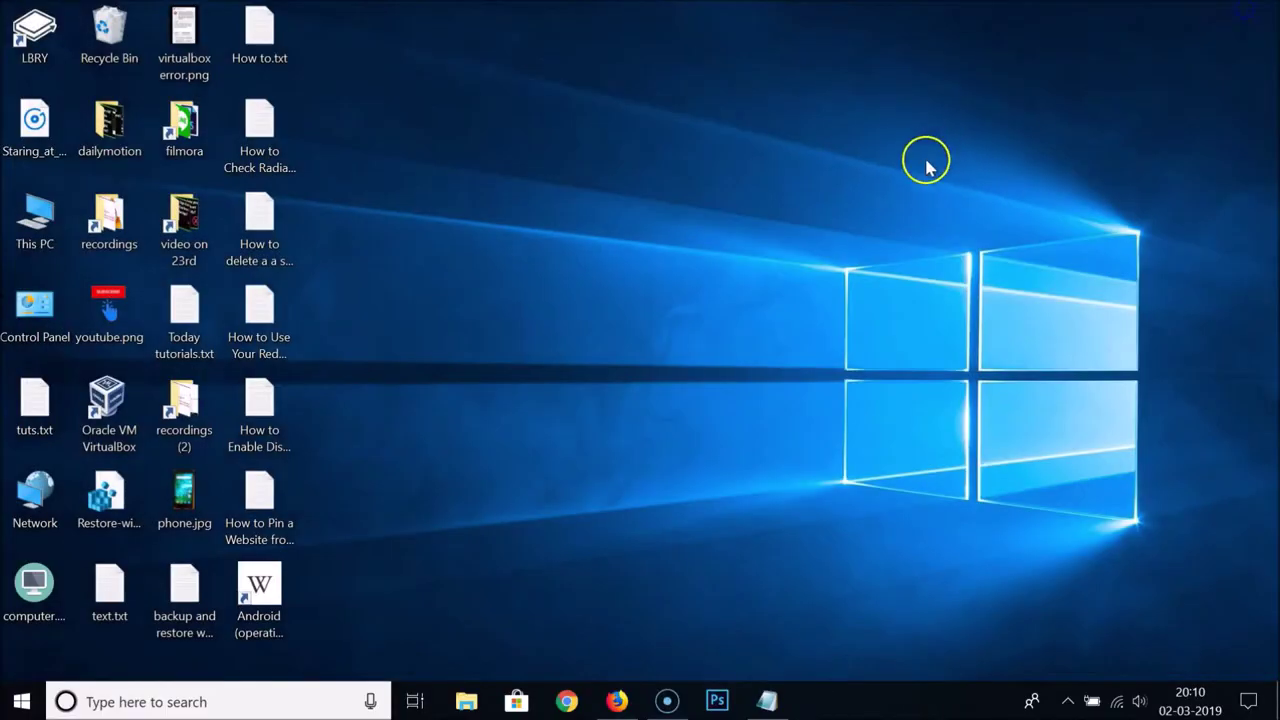
# Pin the new Wikipedia shortcut to the taskbar, delete its desktop icon, and launch it.
pyautogui.moveTo(259, 600); pyautogui.dragTo(877, 712)
pyautogui.rightClick(516, 407)
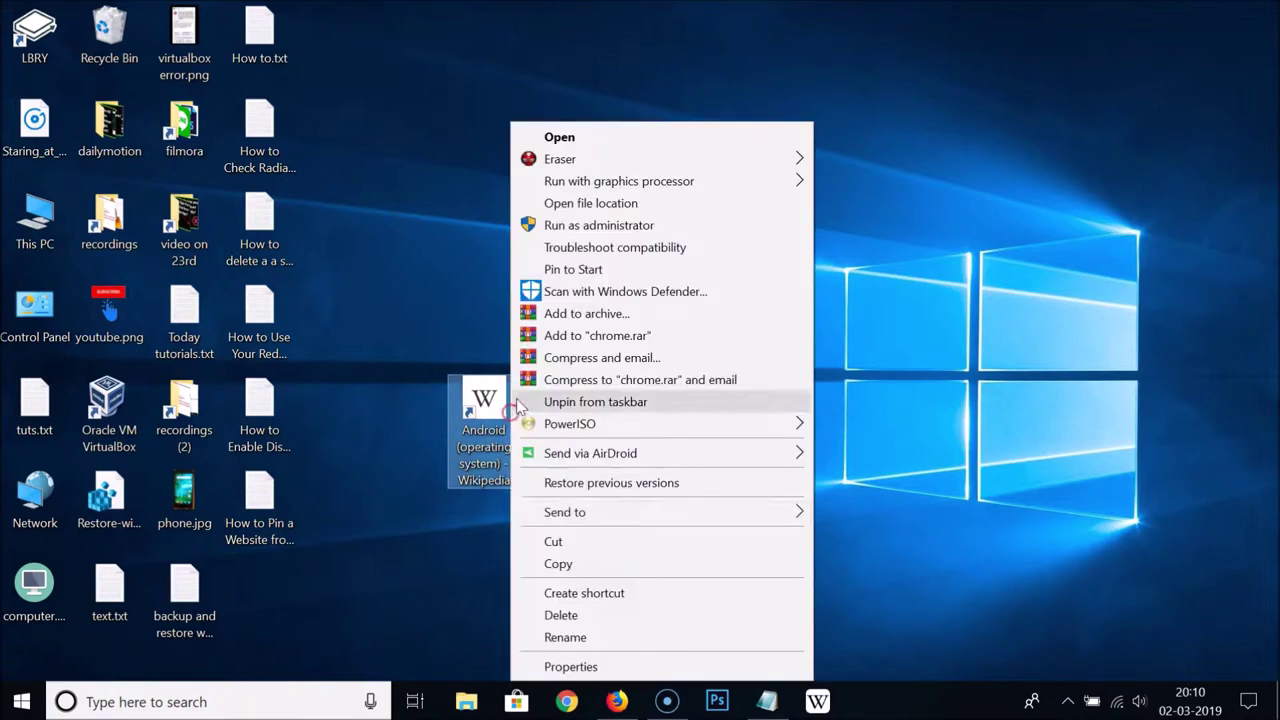
pyautogui.click(558, 614)
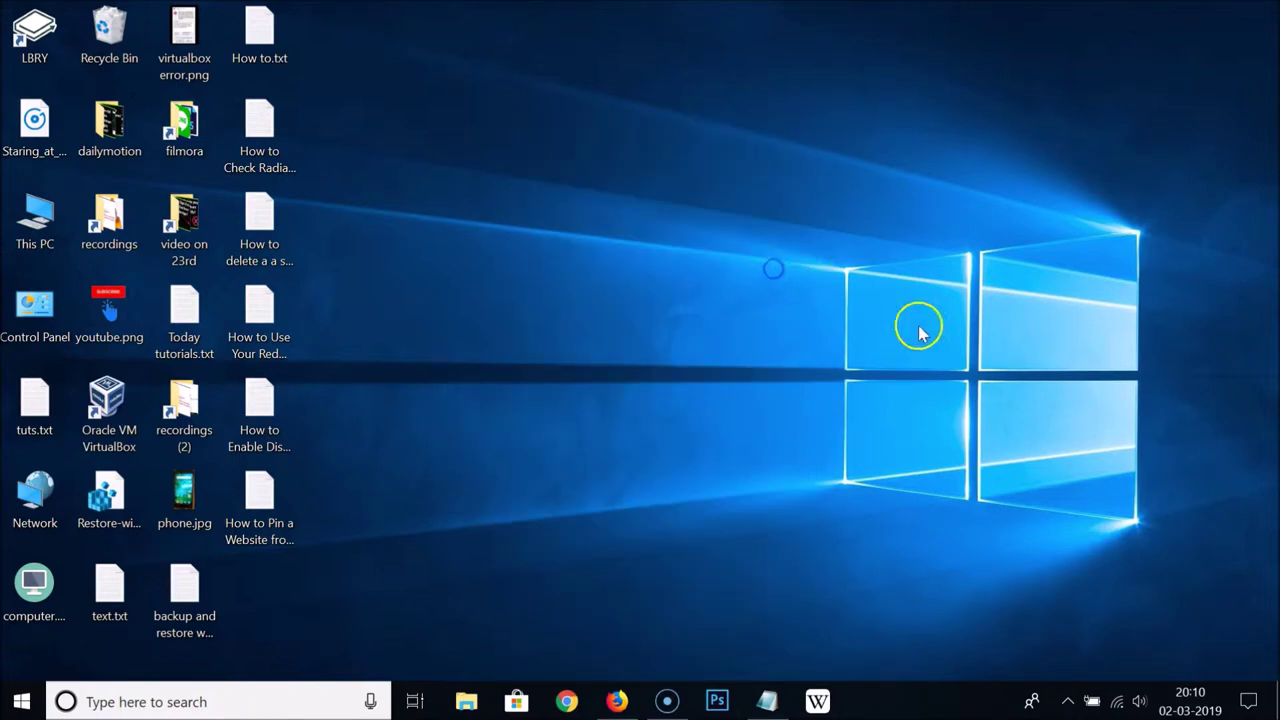
pyautogui.click(820, 704)
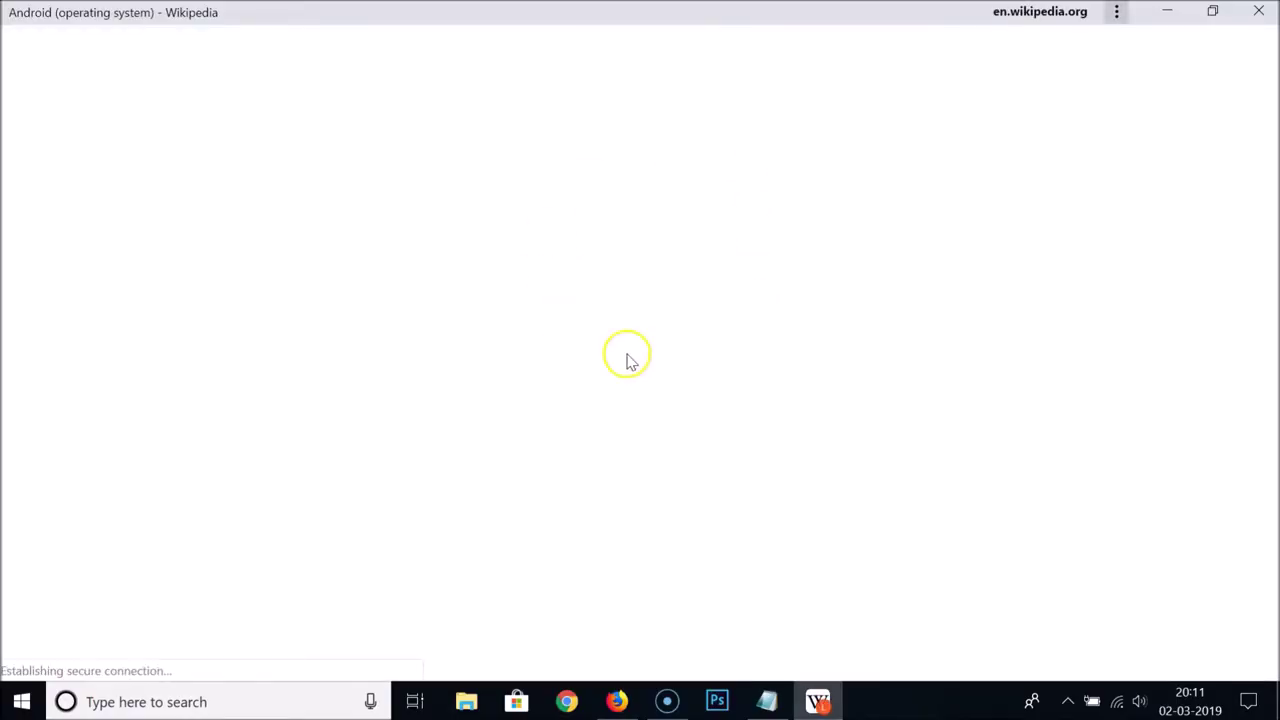
# Scroll through the Android article in its own app window.
pyautogui.scroll(-9, 651, 351)
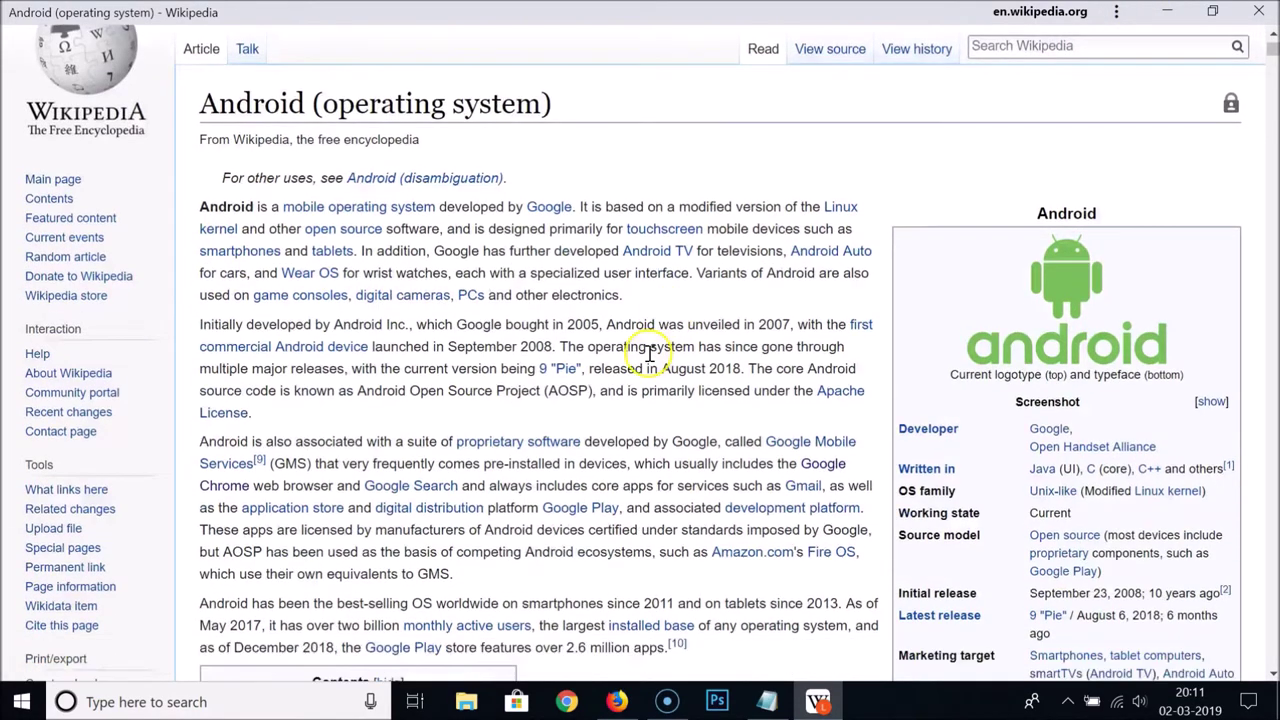
pyautogui.scroll(6, 640, 376)
pyautogui.scroll(3, 636, 376)
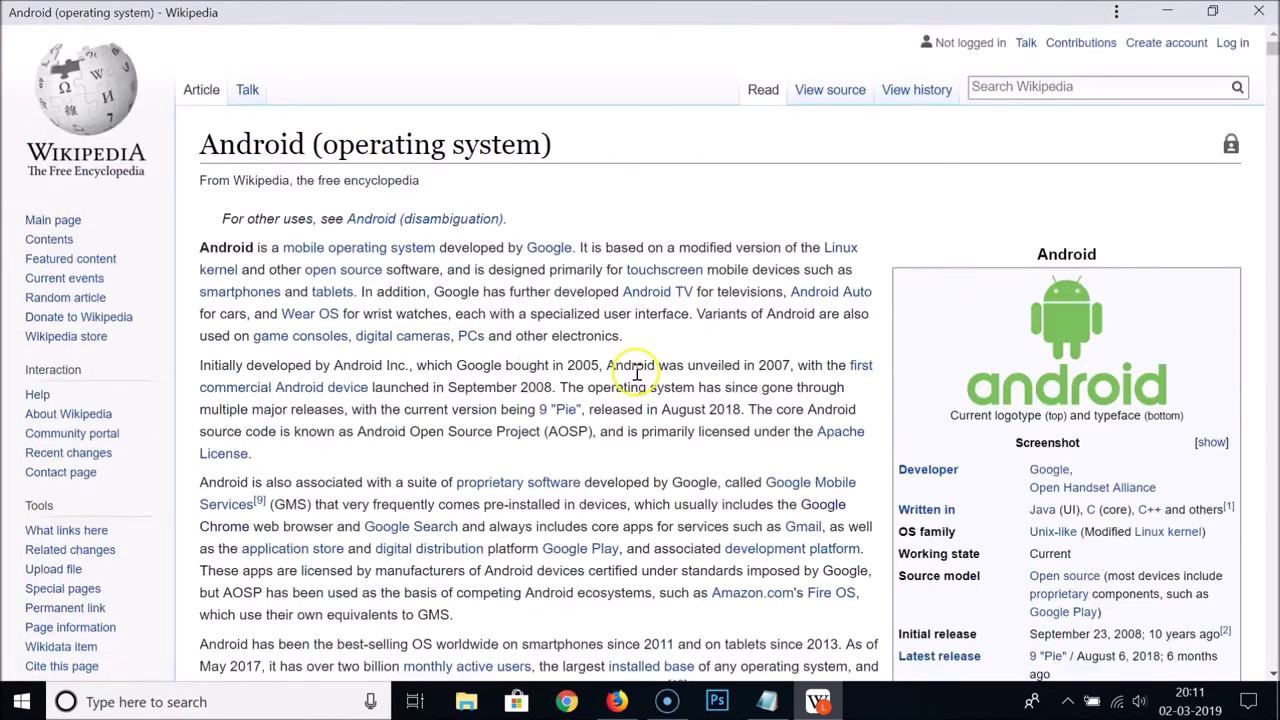
pyautogui.scroll(-6, 690, 350)
pyautogui.scroll(6, 711, 329)
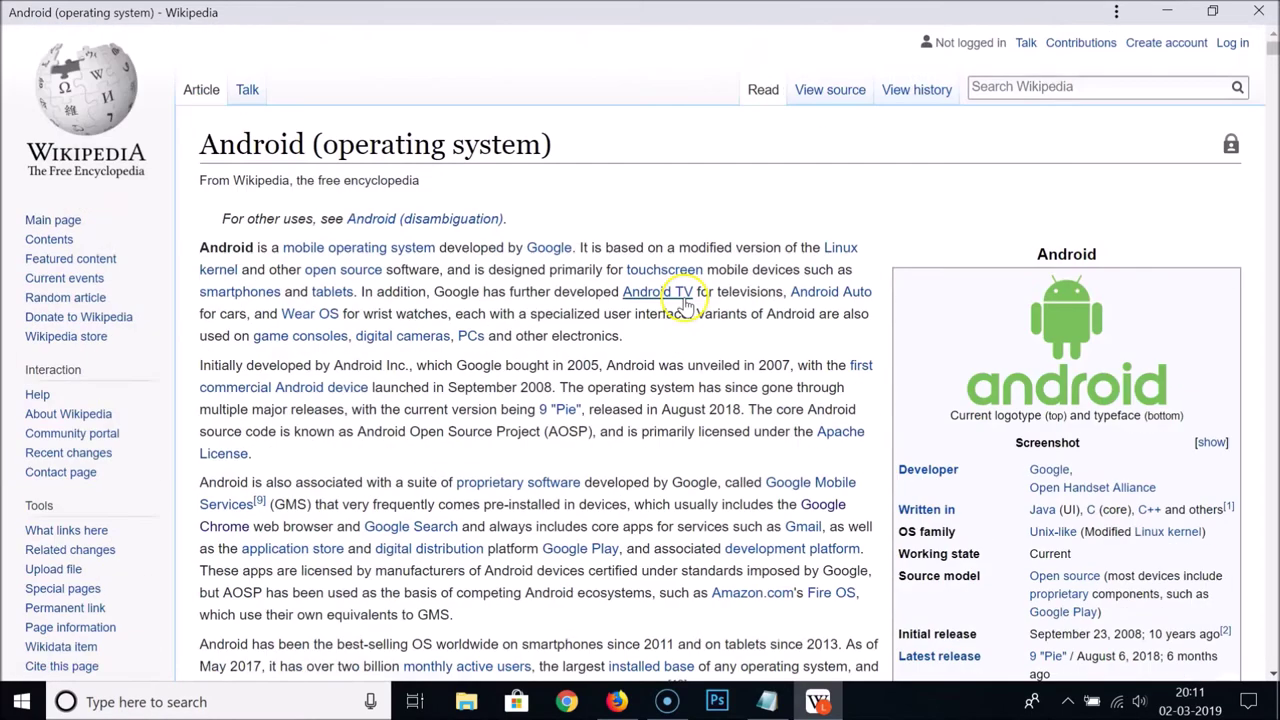
# Open and dismiss the app window's menu, close the window, and restore Notepad.
pyautogui.click(1116, 12)
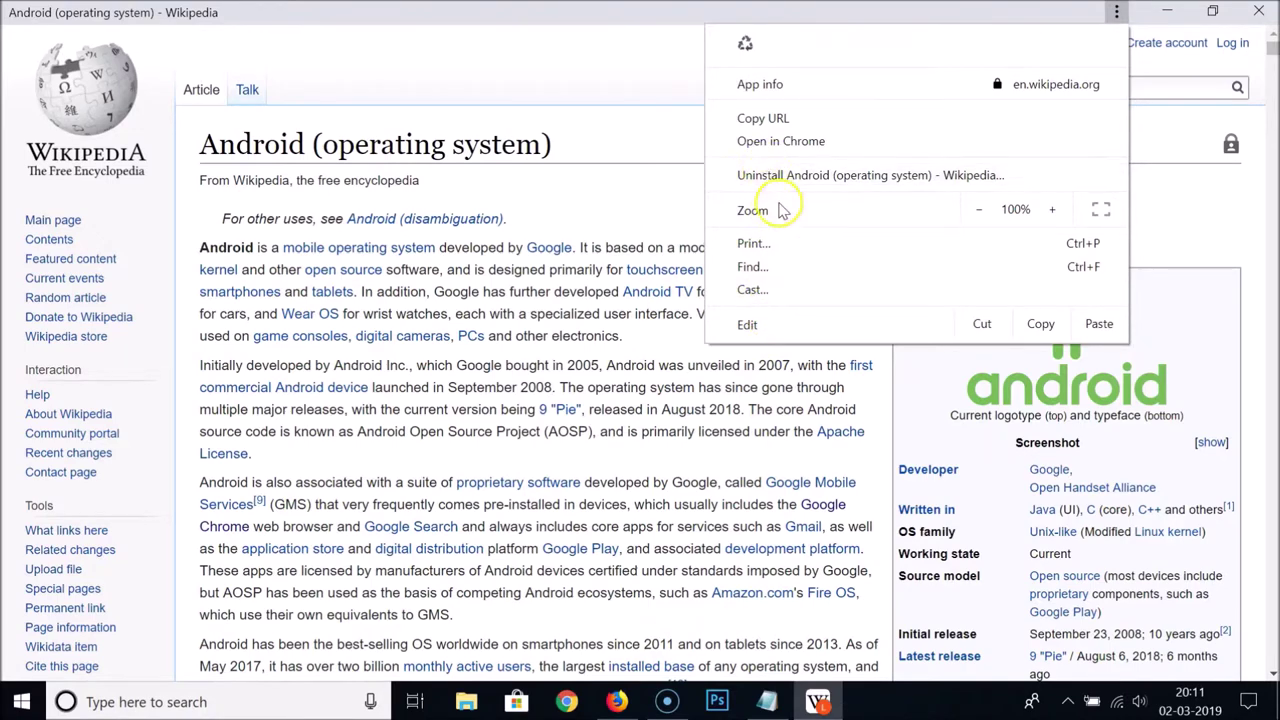
pyautogui.click(667, 173)
pyautogui.click(1258, 12)
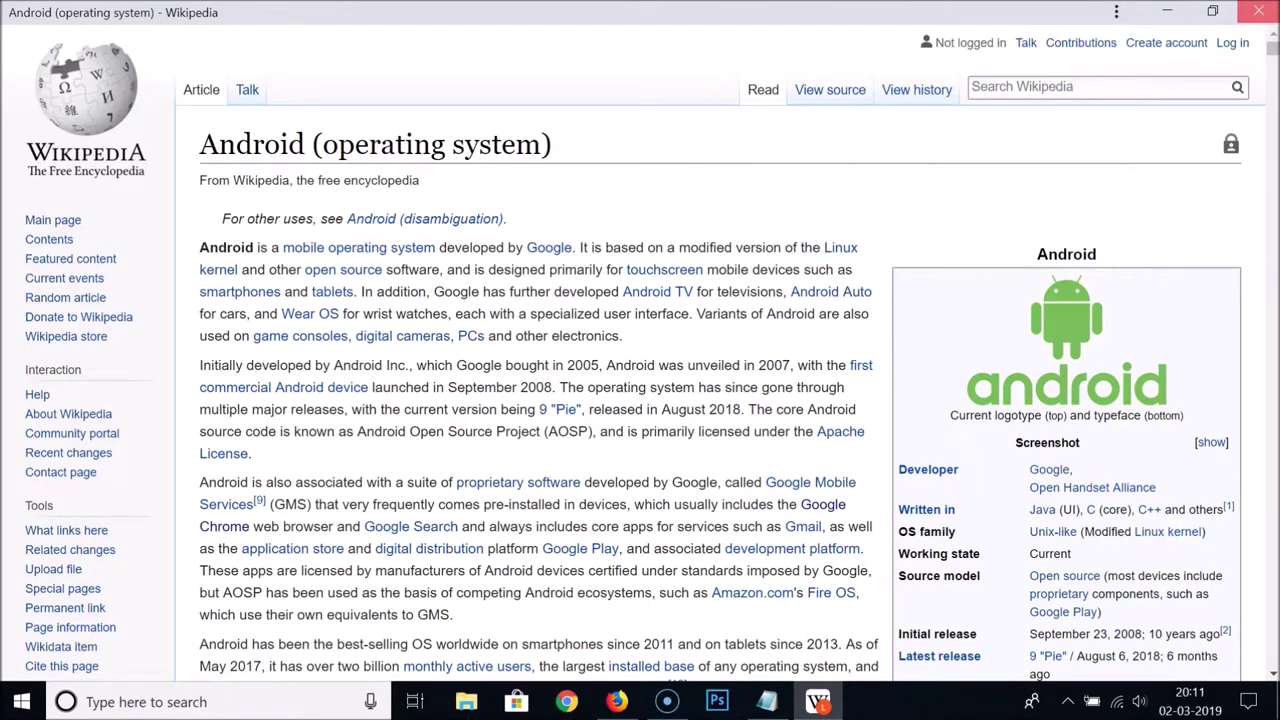
pyautogui.click(762, 697)
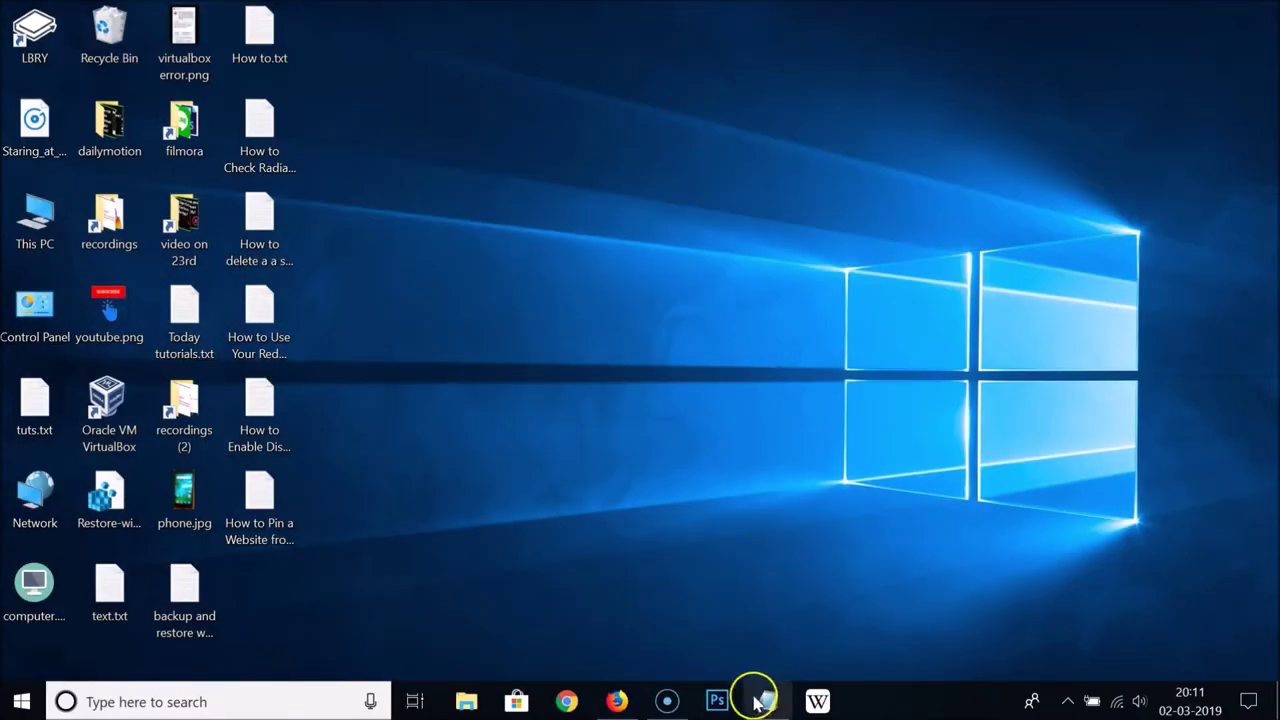